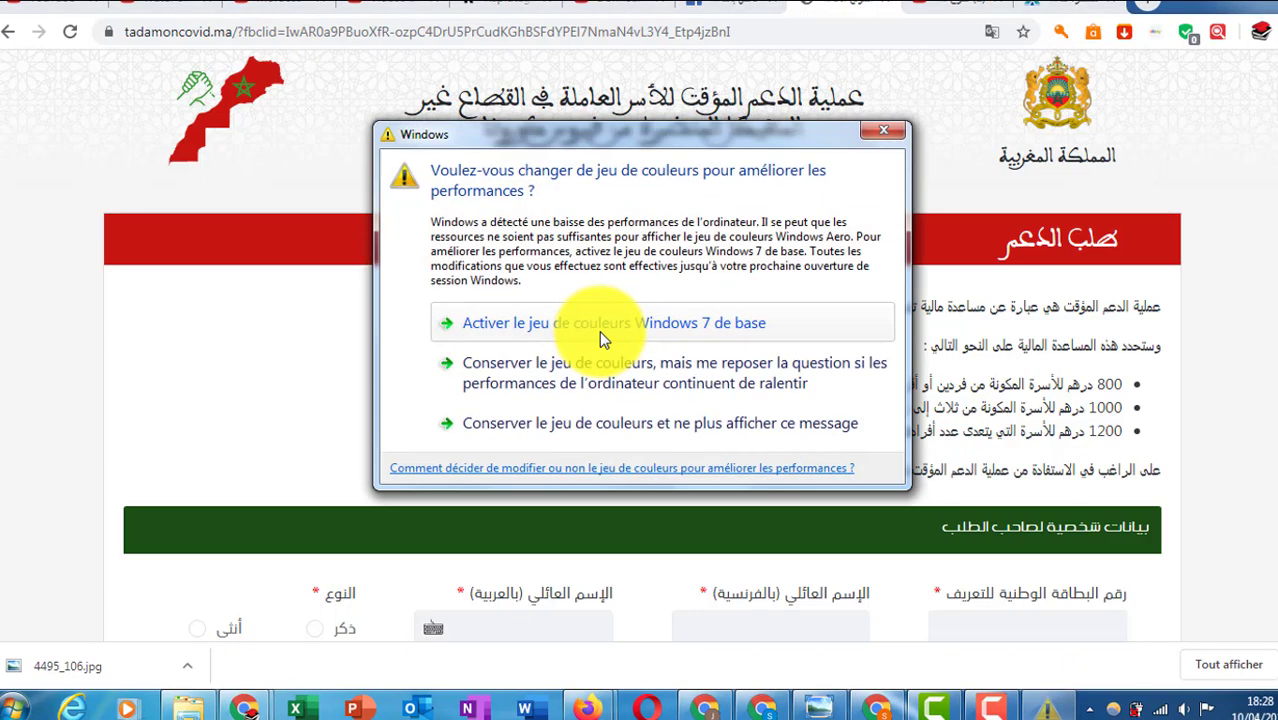
Step: Dismiss the Windows colour-scheme warning and enter the applicant's national identity card number in the personal data section
{"action": "left_click", "coordinate": [871, 134]}
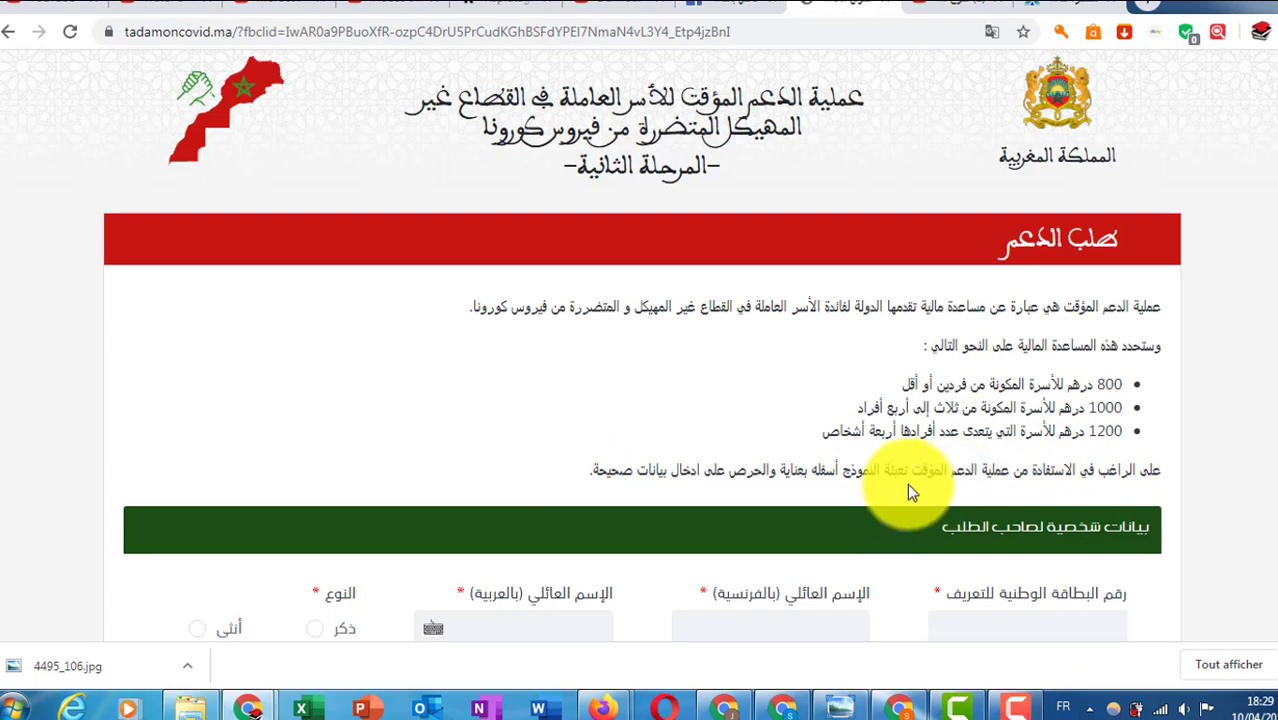
{"action": "scroll", "coordinate": [1268, 362], "scroll_direction": "down", "scroll_amount": 2}
{"action": "scroll", "coordinate": [1262, 350], "scroll_direction": "down", "scroll_amount": 1}
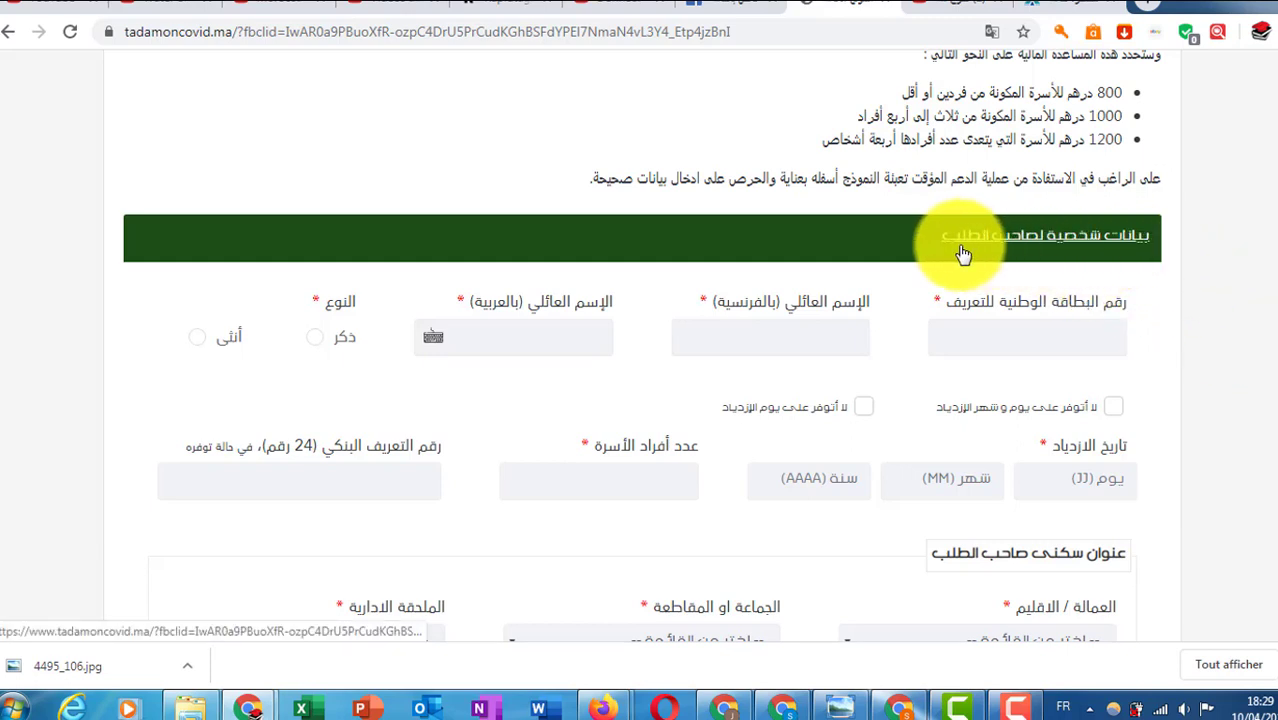
{"action": "scroll", "coordinate": [1163, 330], "scroll_direction": "down", "scroll_amount": 1}
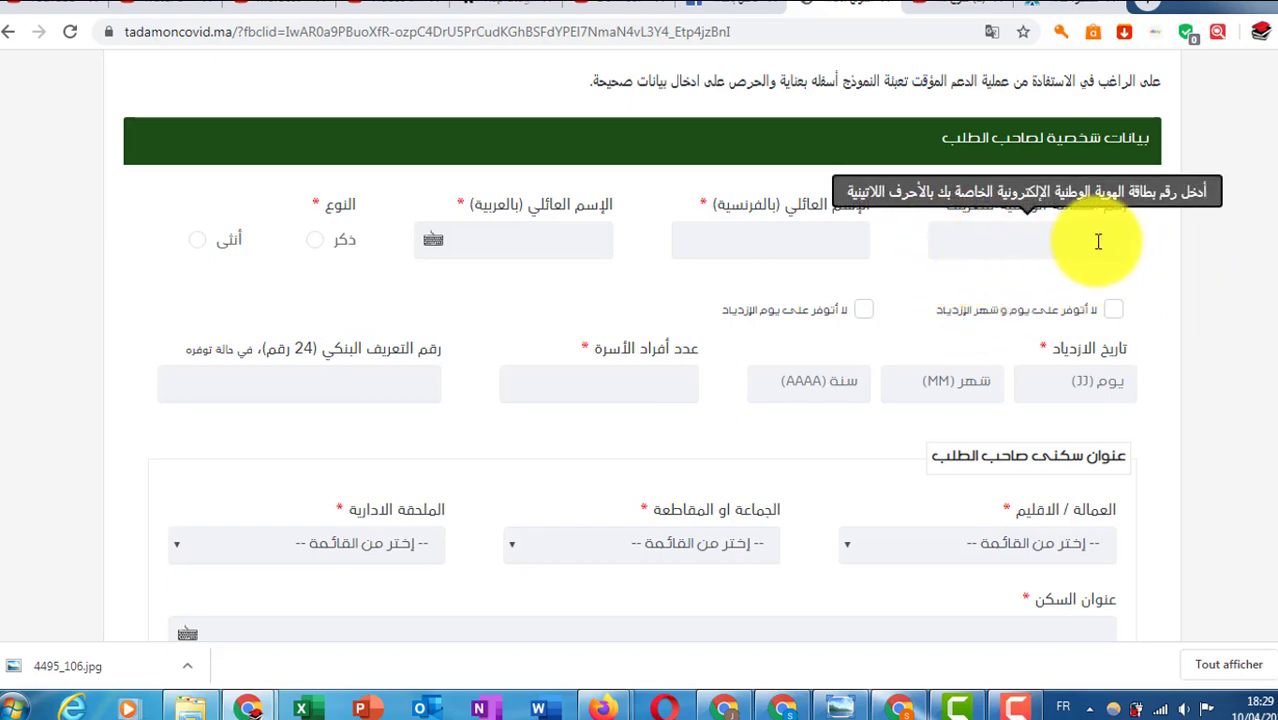
{"action": "left_click", "coordinate": [942, 239]}
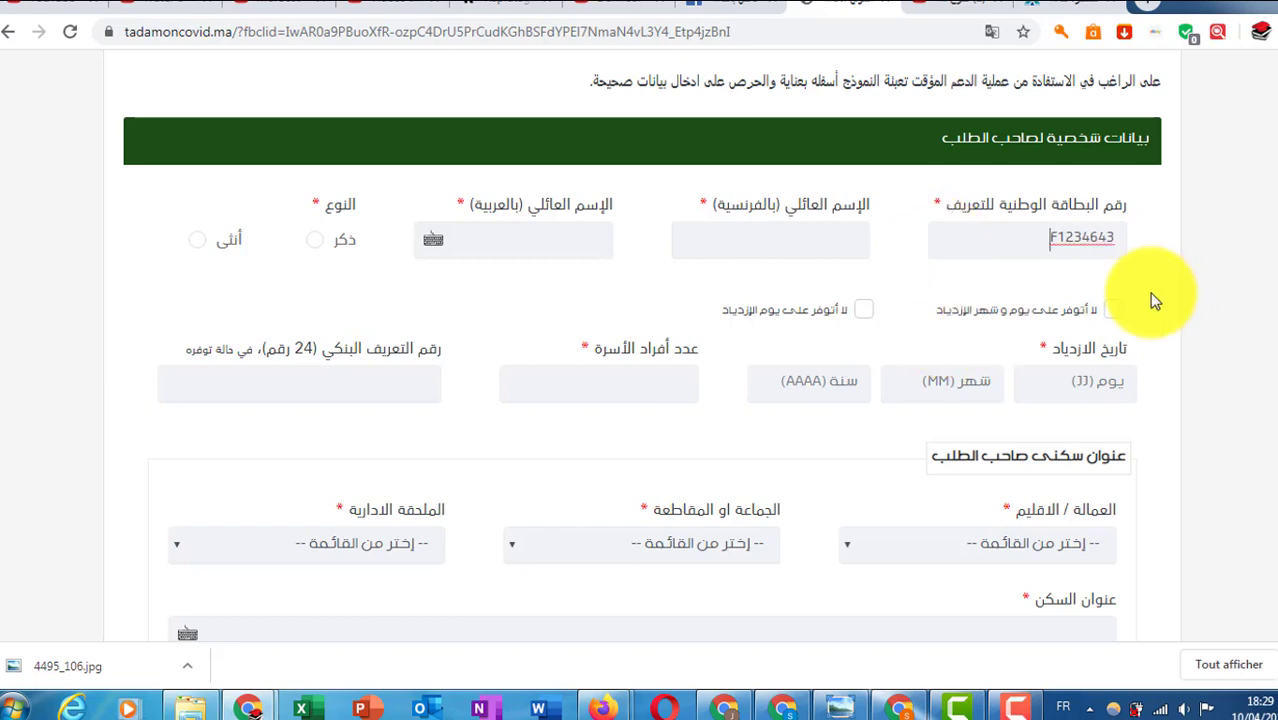
Step: Enter the applicant's family name in Latin and Arabic letters and choose ذكر (male) as the gender
{"action": "left_click", "coordinate": [793, 240]}
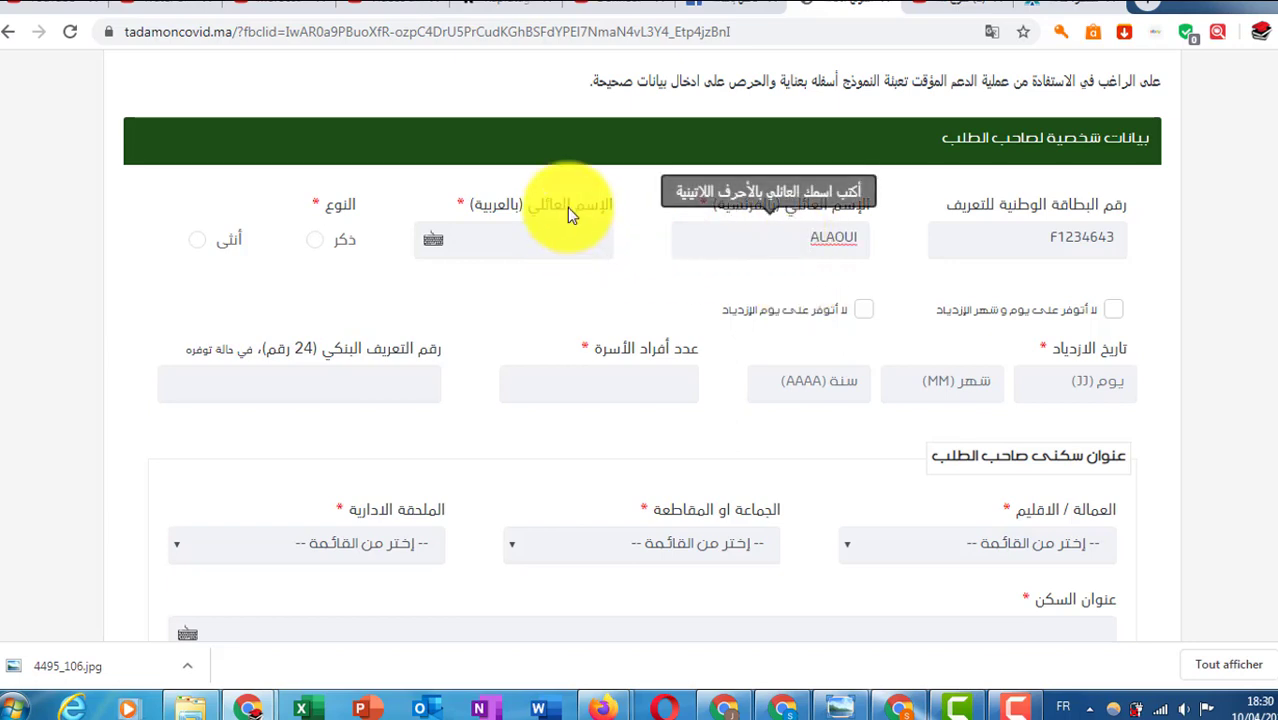
{"action": "left_click", "coordinate": [572, 238]}
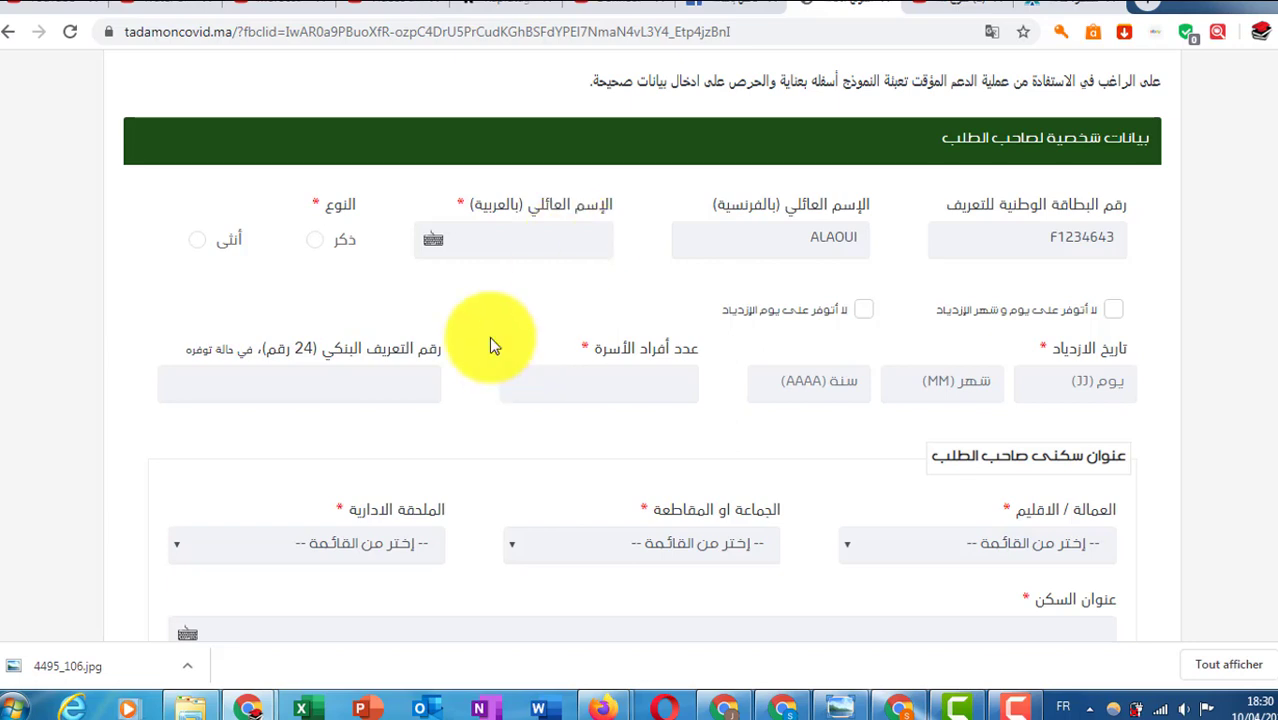
{"action": "left_click", "coordinate": [433, 247]}
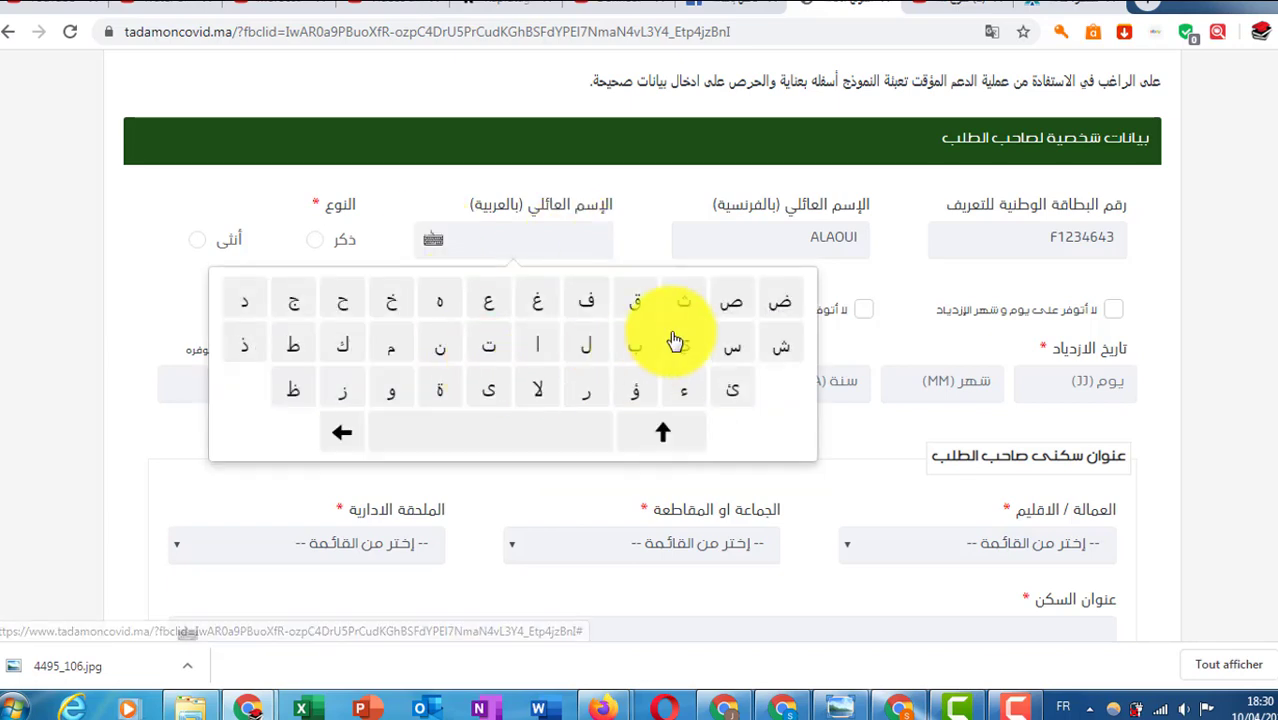
{"action": "left_click", "coordinate": [491, 312]}
{"action": "left_click", "coordinate": [589, 355]}
{"action": "left_click", "coordinate": [542, 348]}
{"action": "left_click", "coordinate": [396, 400]}
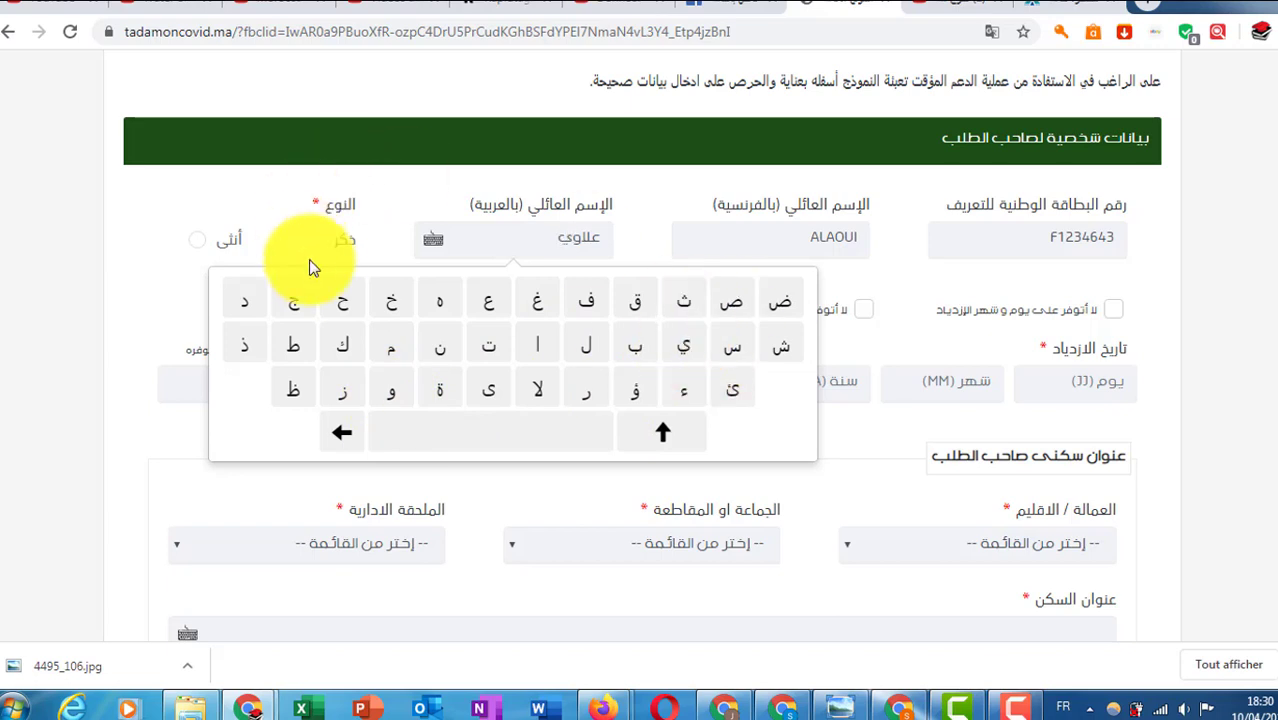
{"action": "left_click", "coordinate": [390, 207]}
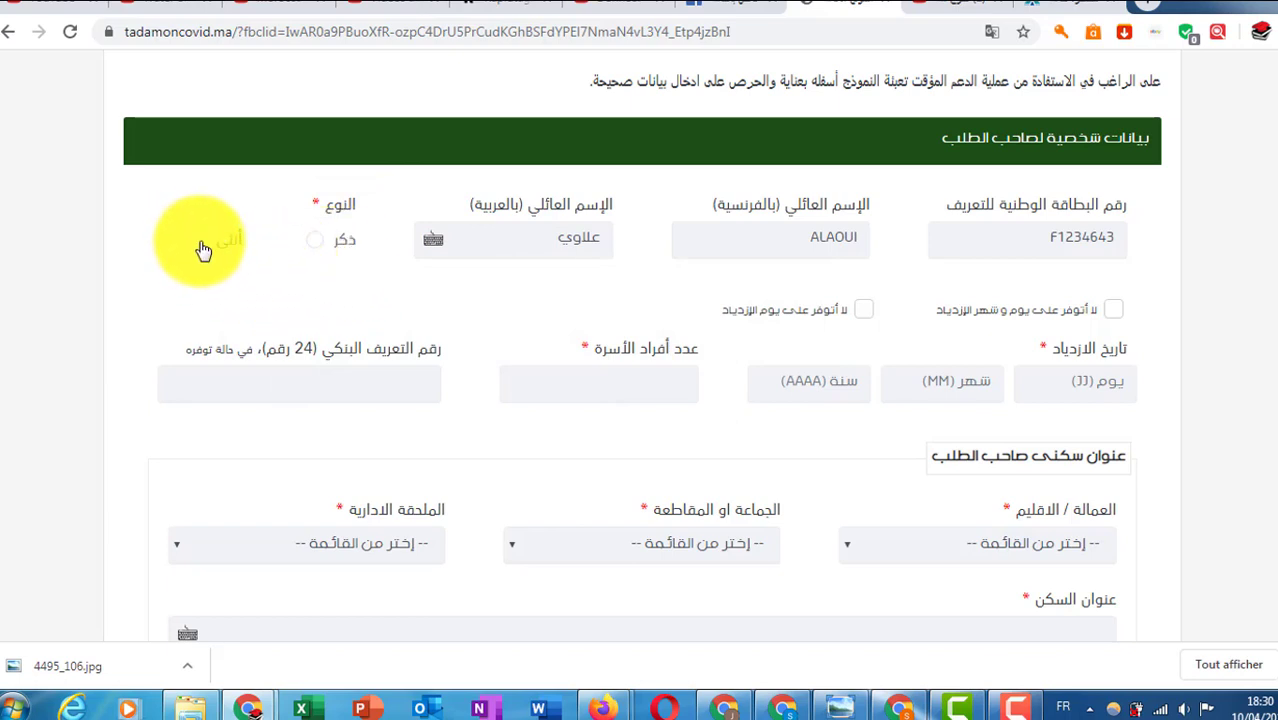
{"action": "left_click", "coordinate": [316, 242]}
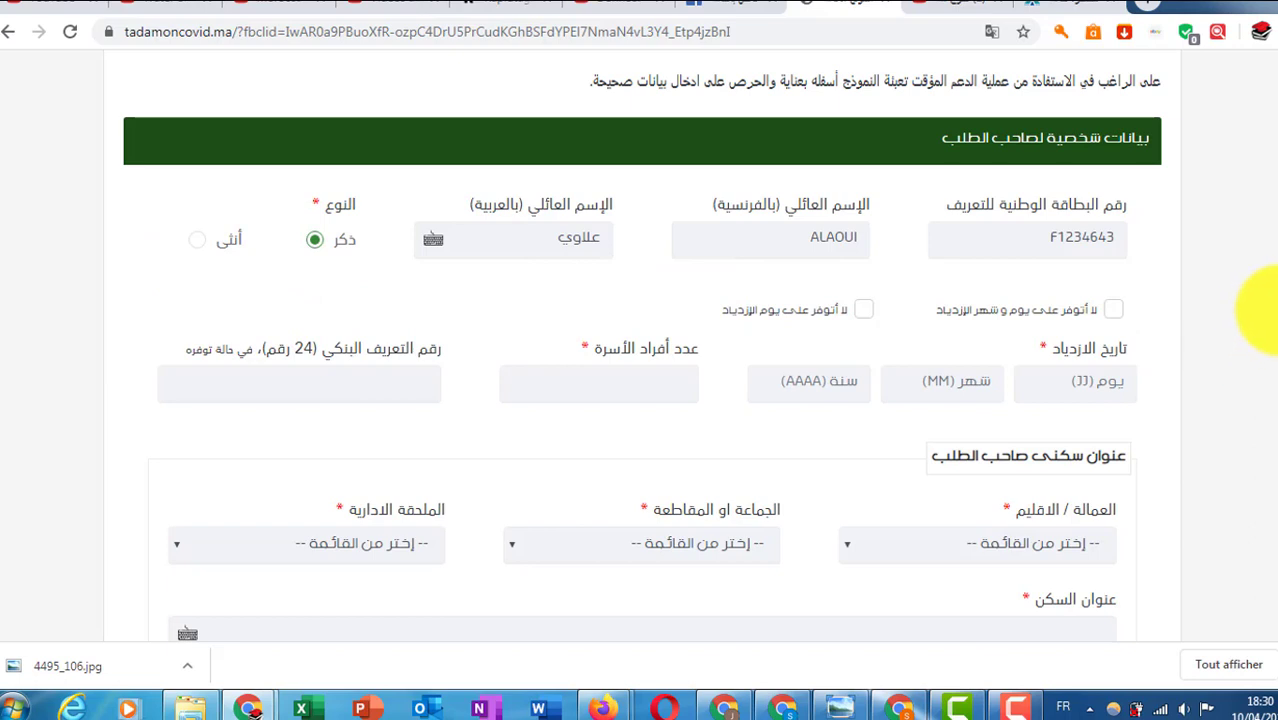
{"action": "scroll", "coordinate": [1265, 305], "scroll_direction": "down", "scroll_amount": 1}
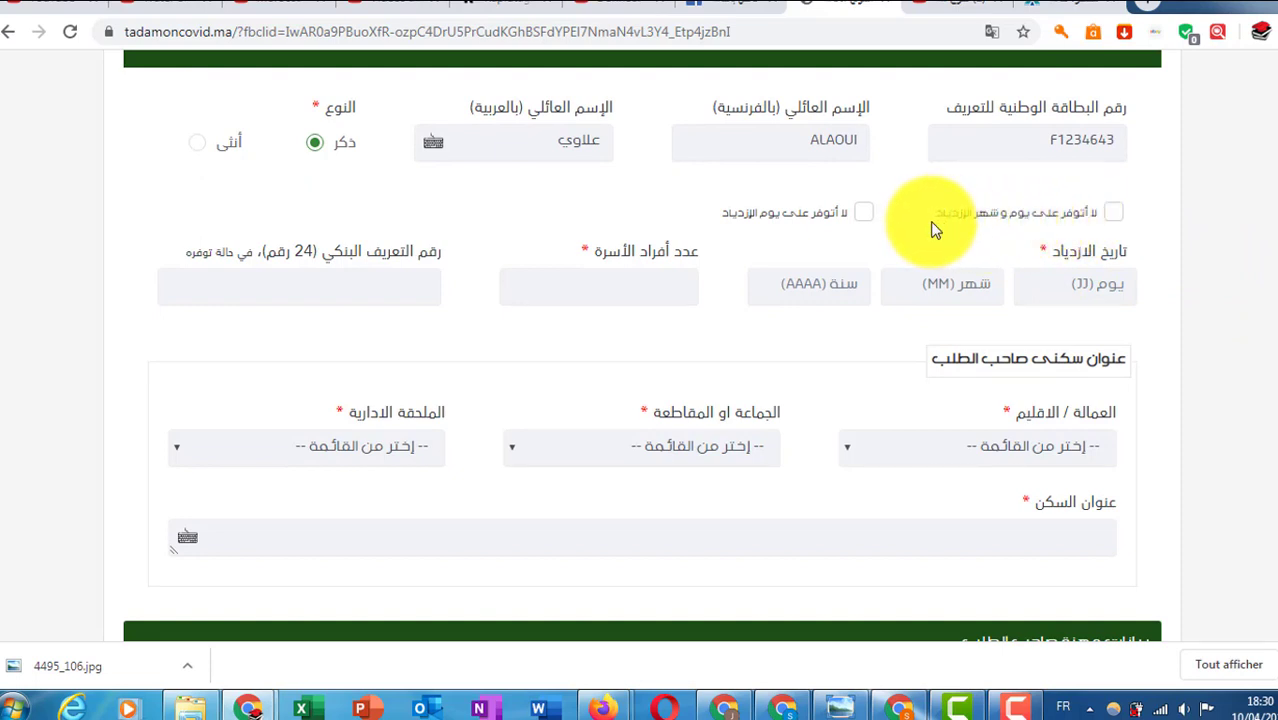
{"action": "left_click", "coordinate": [1115, 214]}
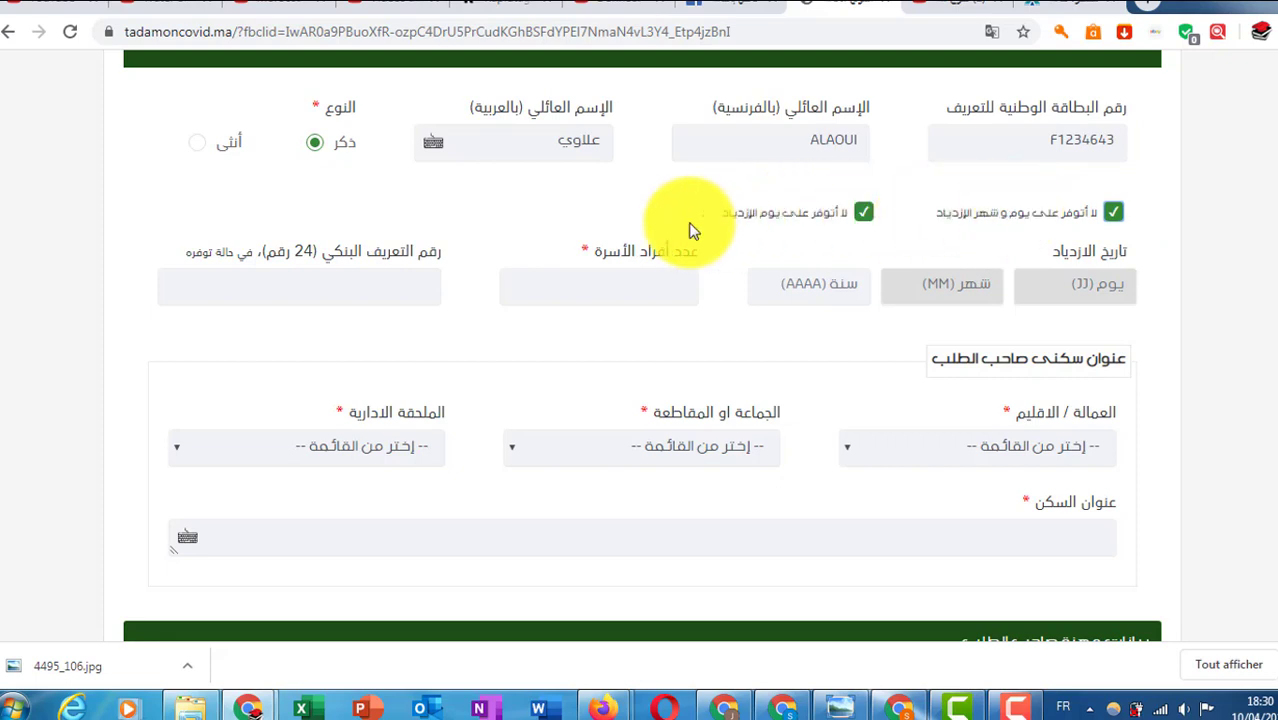
{"action": "left_click", "coordinate": [768, 224]}
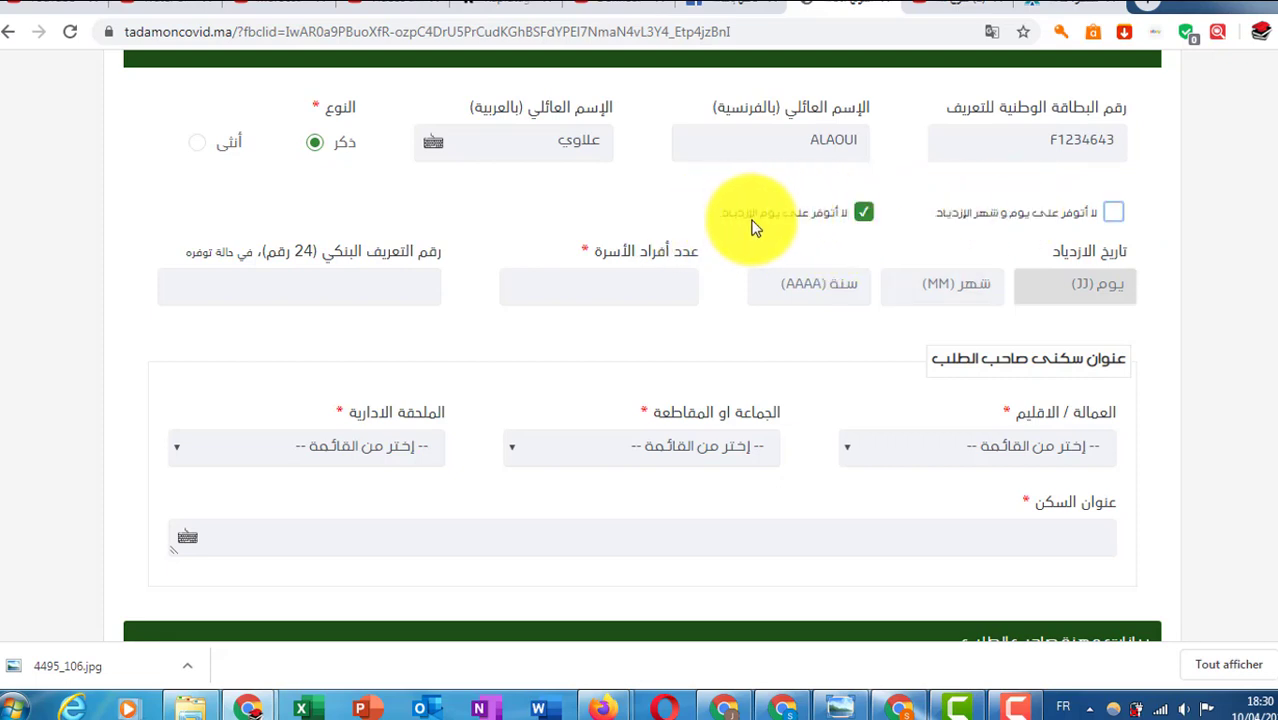
{"action": "left_click", "coordinate": [862, 212]}
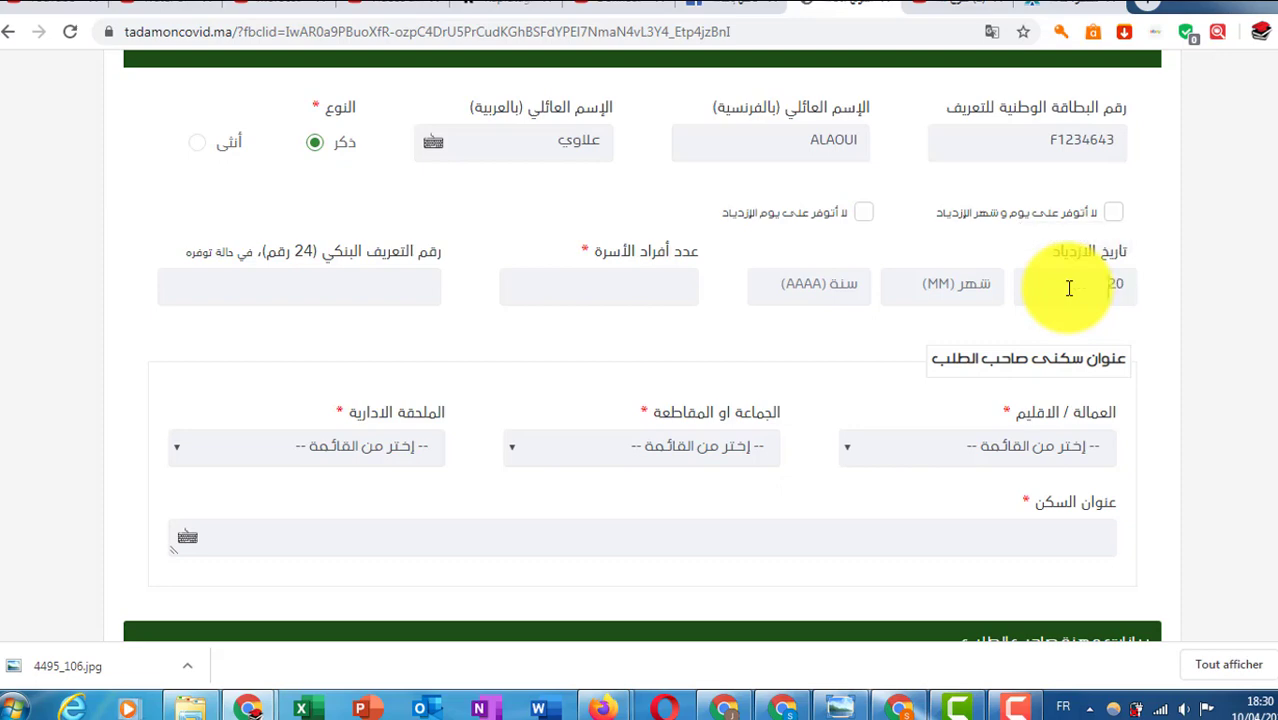
Step: Fill in the applicant's date of birth and set the number of family members to 2
{"action": "left_click", "coordinate": [955, 285]}
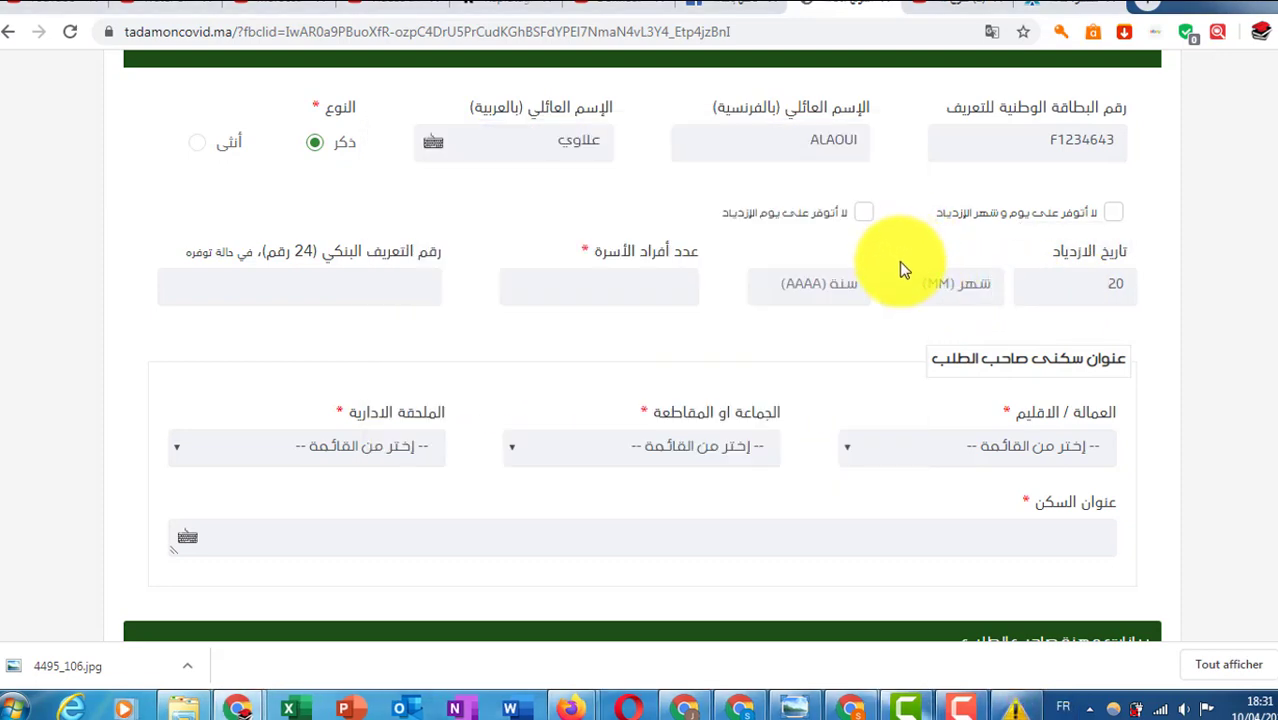
{"action": "type", "text": "08"}
{"action": "left_click", "coordinate": [843, 288]}
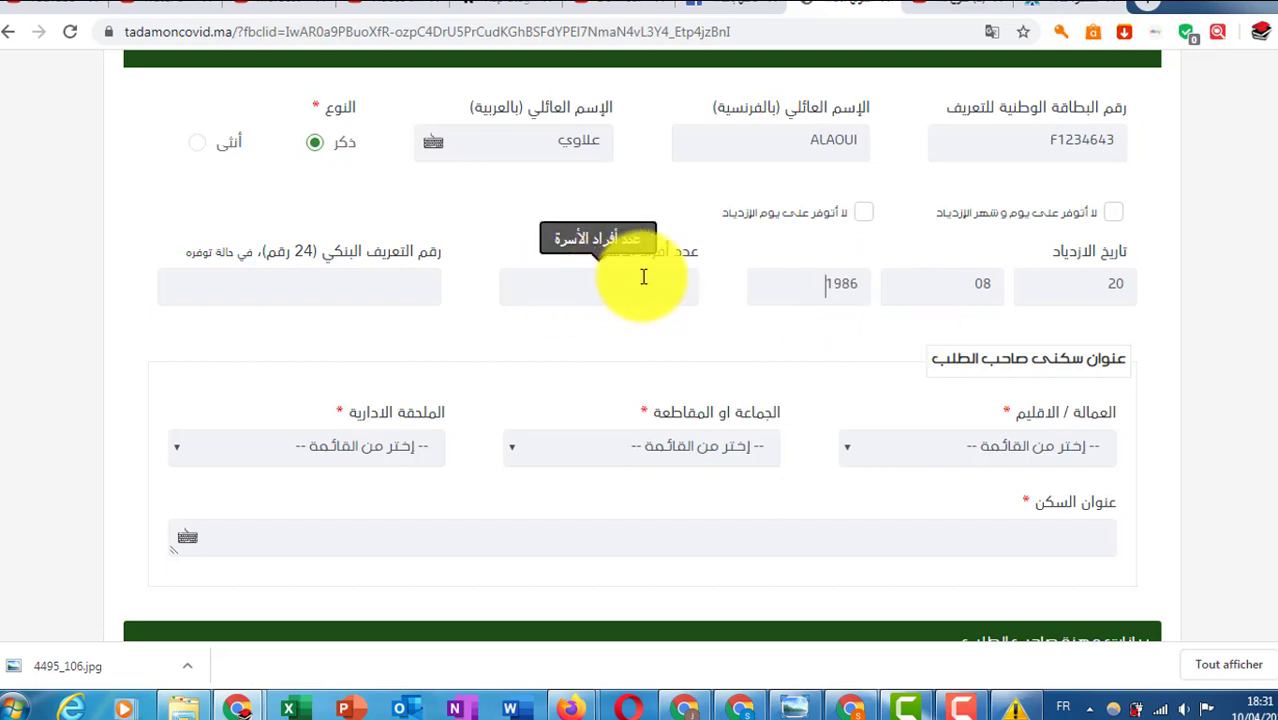
{"action": "left_click", "coordinate": [608, 291]}
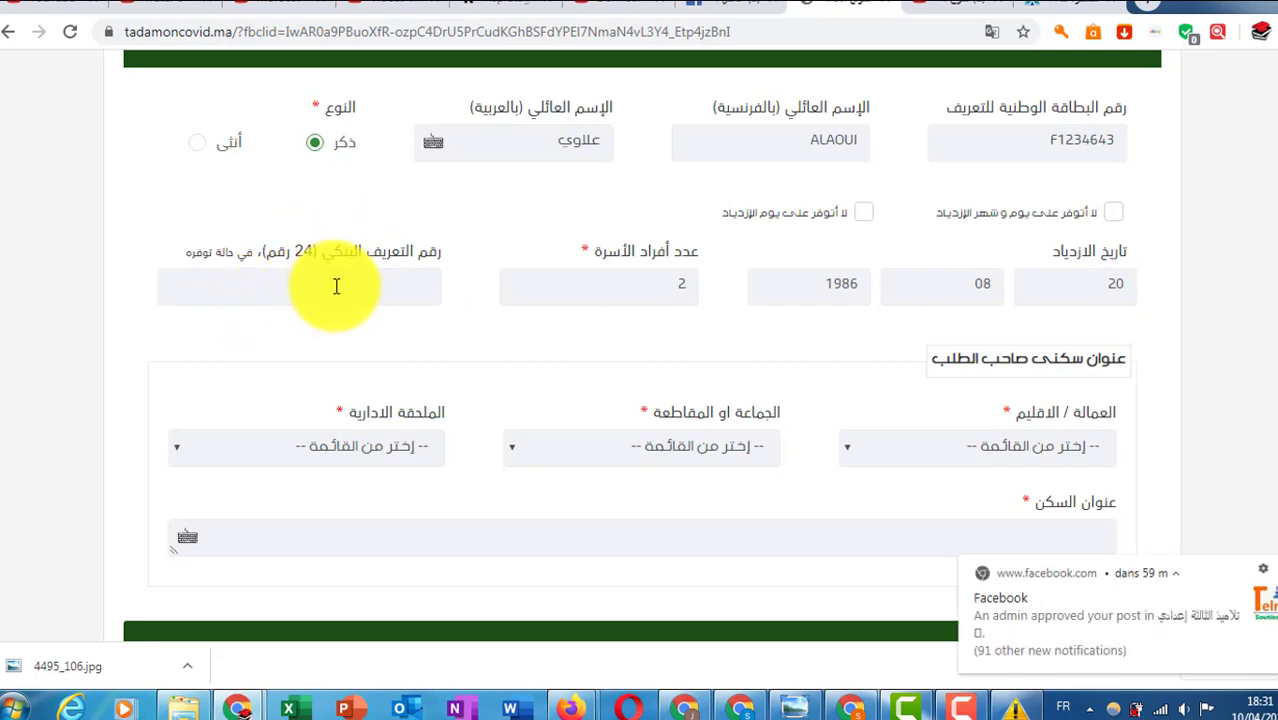
Step: Clear the Facebook notification and enter the applicant's 24-digit bank account identifier
{"action": "left_click", "coordinate": [1262, 569]}
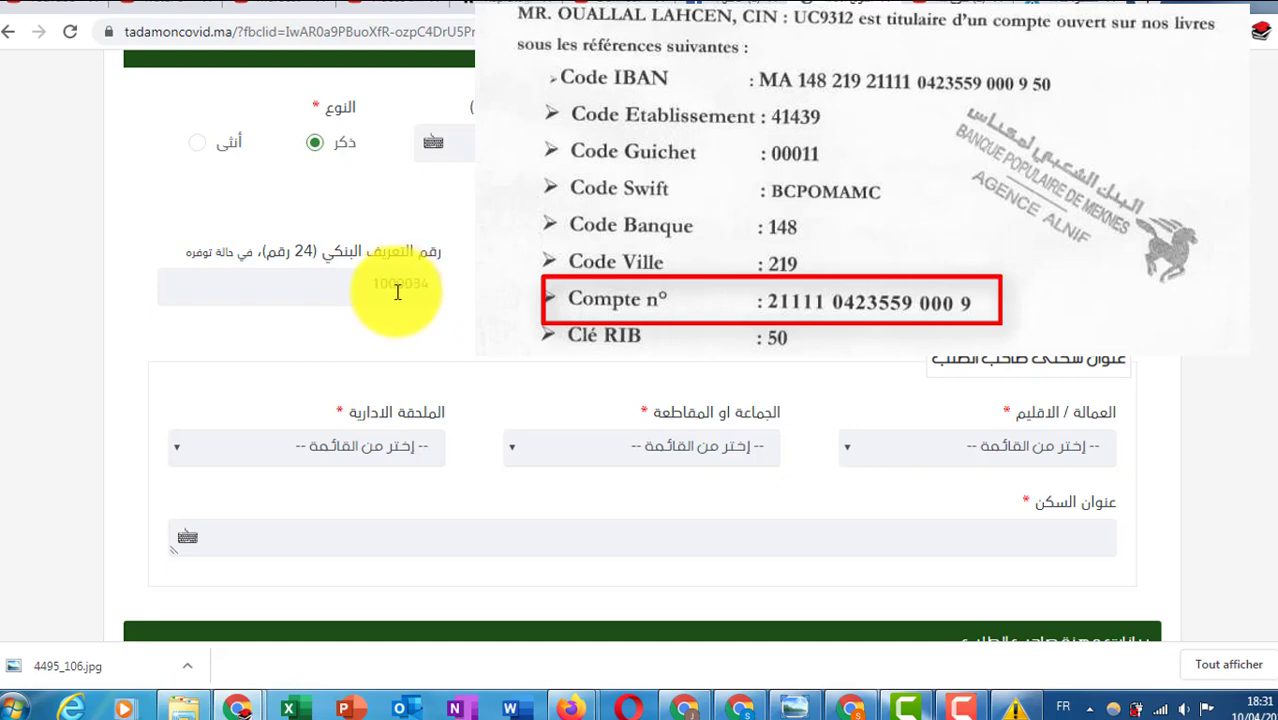
{"action": "left_click", "coordinate": [397, 290]}
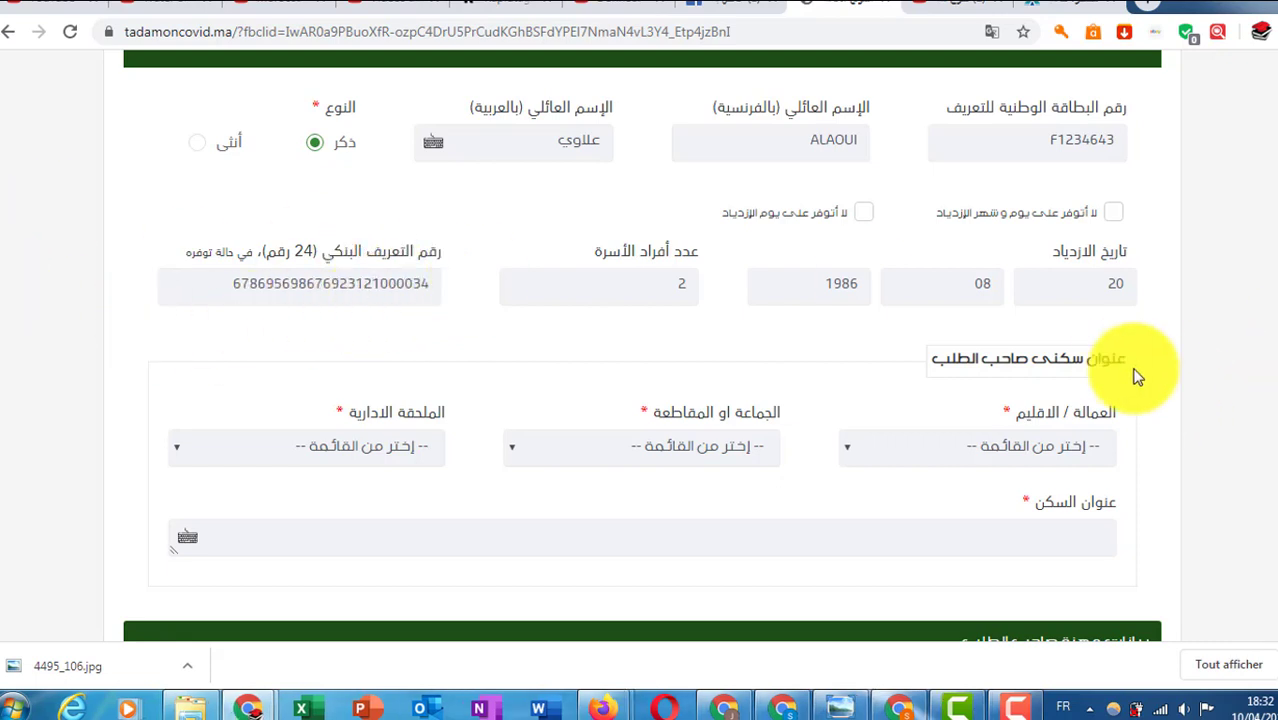
{"action": "left_click", "coordinate": [891, 141]}
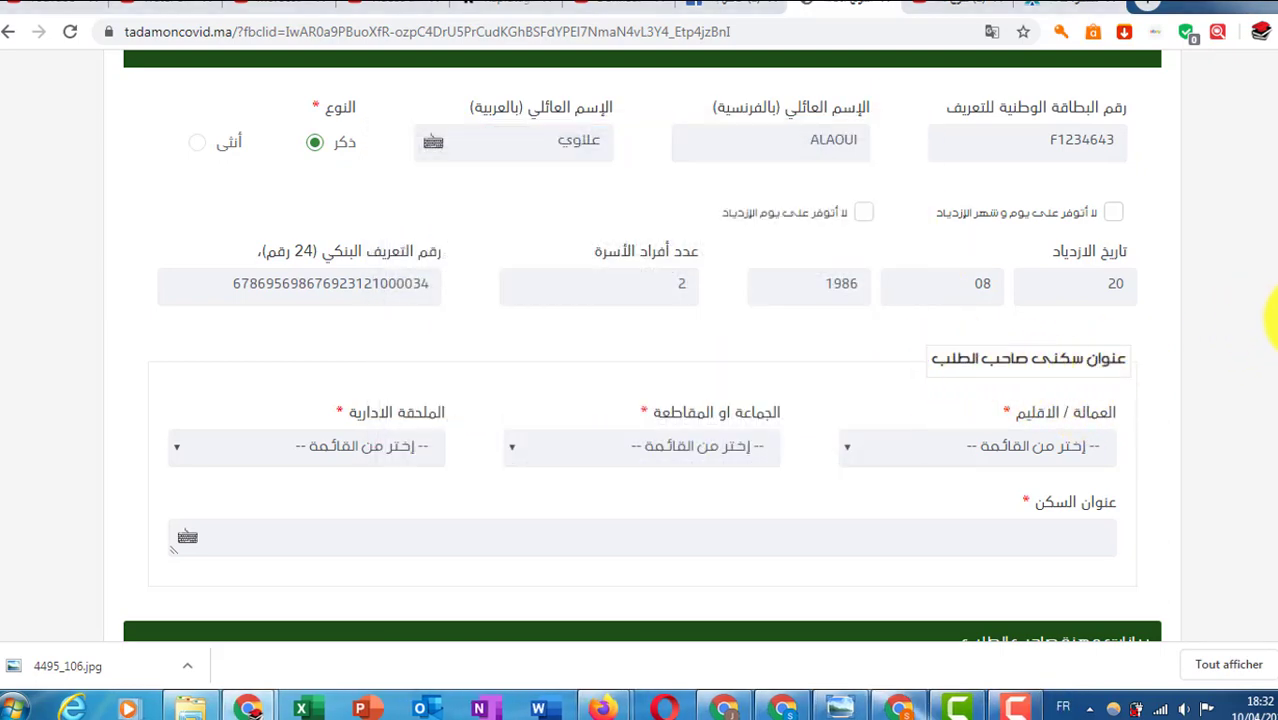
Step: Set the province (العمالة / الاقليم) of the applicant's residence to وجدة-انجاد
{"action": "scroll", "coordinate": [1265, 340], "scroll_direction": "down", "scroll_amount": 2}
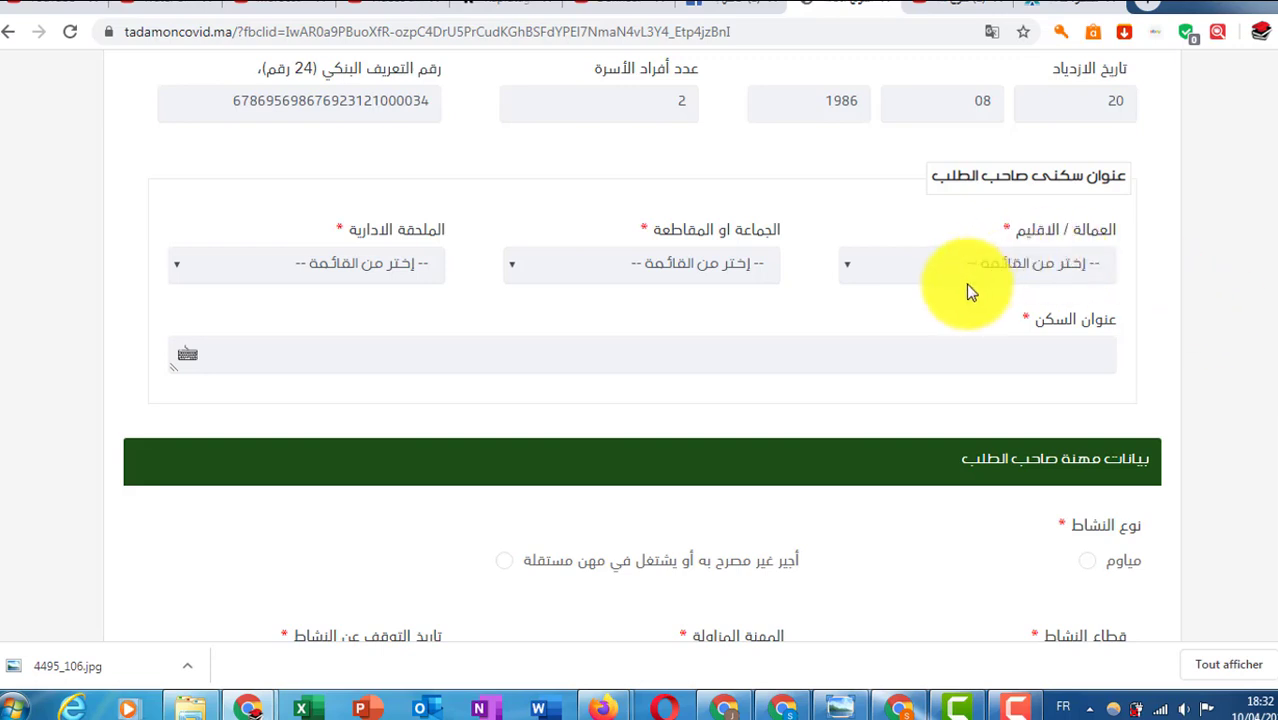
{"action": "left_click", "coordinate": [845, 265]}
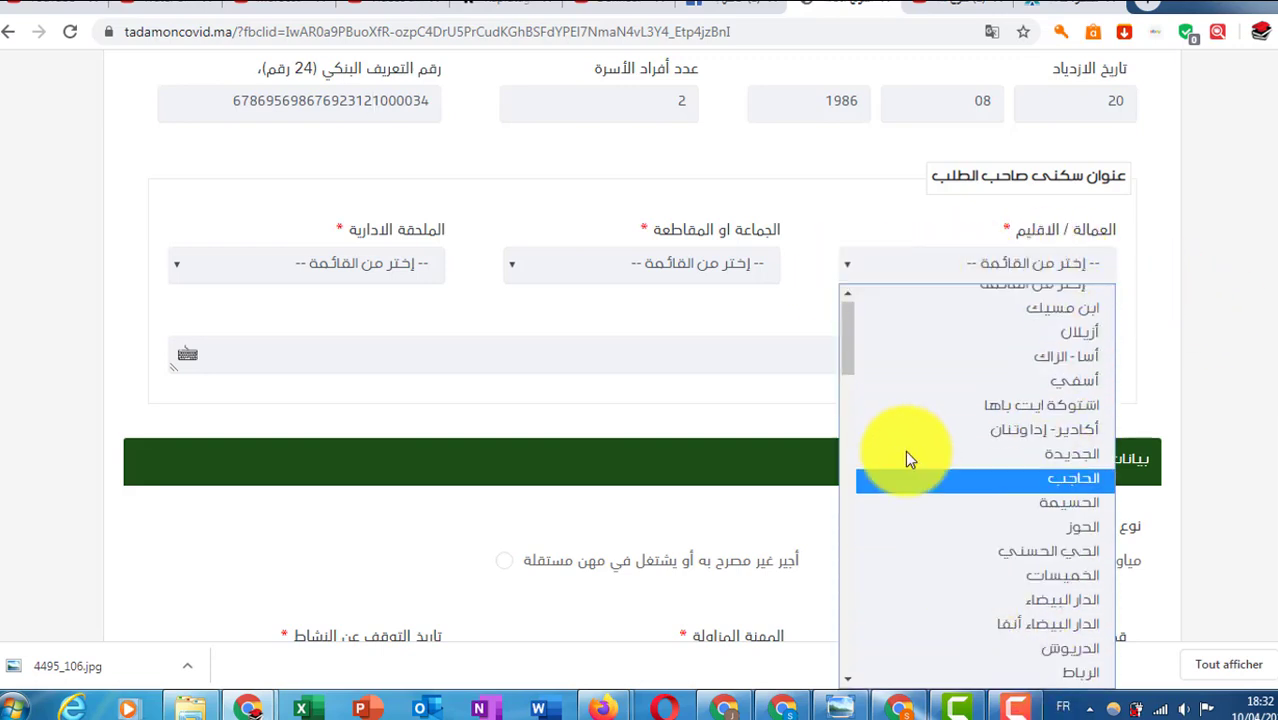
{"action": "left_click_drag", "start_coordinate": [851, 368], "coordinate": [848, 446]}
{"action": "scroll", "coordinate": [1066, 472], "scroll_direction": "down", "scroll_amount": 10}
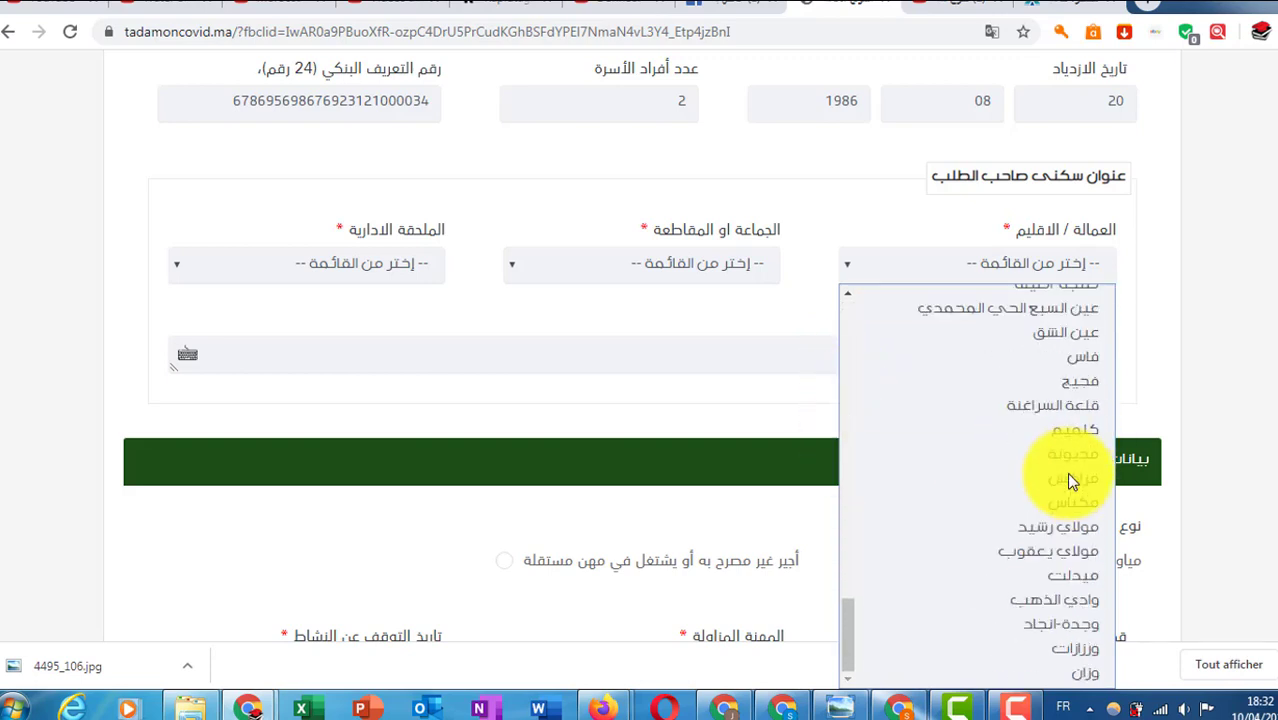
{"action": "scroll", "coordinate": [1053, 432], "scroll_direction": "up", "scroll_amount": 8}
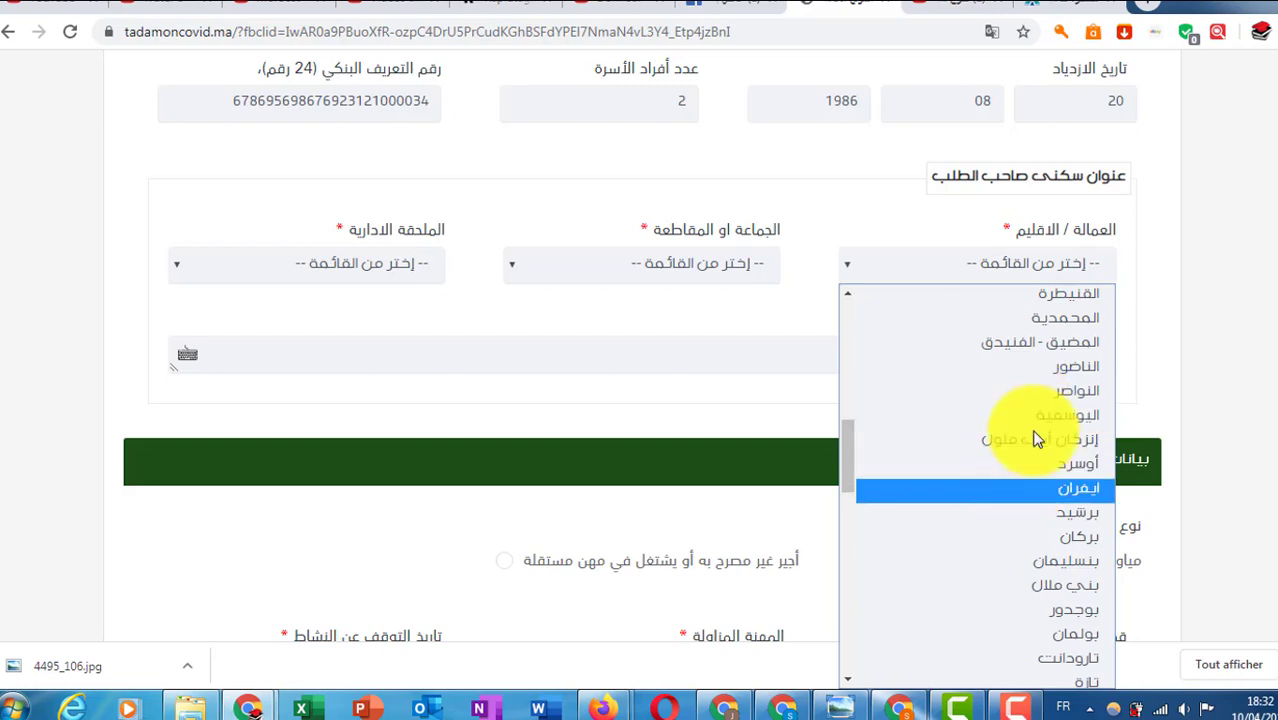
{"action": "scroll", "coordinate": [1008, 490], "scroll_direction": "down", "scroll_amount": 4}
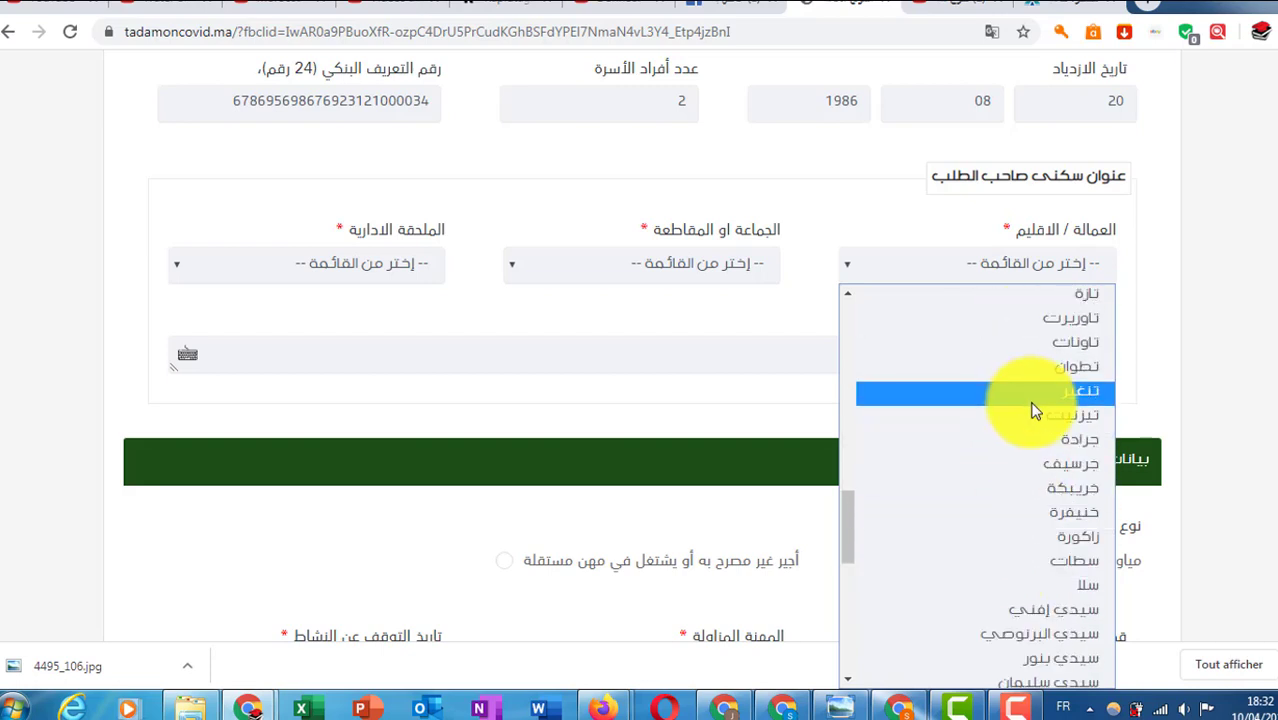
{"action": "scroll", "coordinate": [1057, 546], "scroll_direction": "down", "scroll_amount": 5}
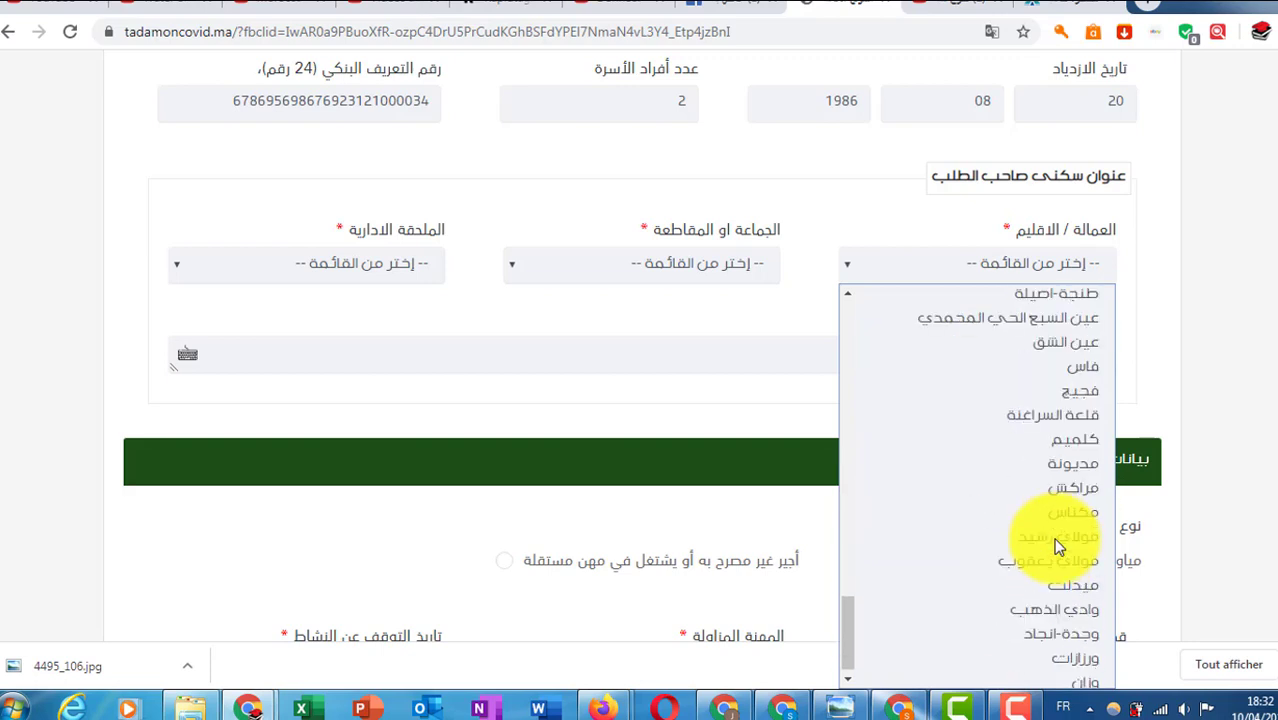
{"action": "scroll", "coordinate": [1057, 546], "scroll_direction": "up", "scroll_amount": 6}
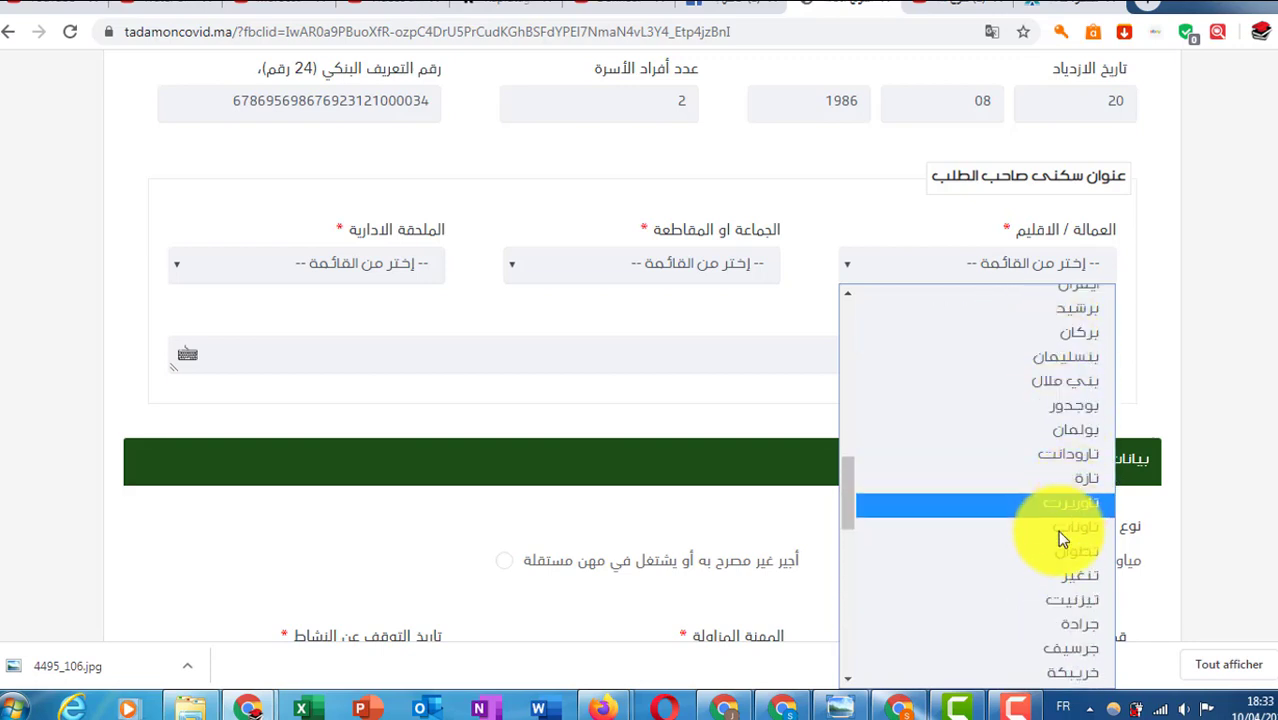
{"action": "scroll", "coordinate": [1058, 520], "scroll_direction": "up", "scroll_amount": 5}
{"action": "scroll", "coordinate": [1060, 546], "scroll_direction": "up", "scroll_amount": 2}
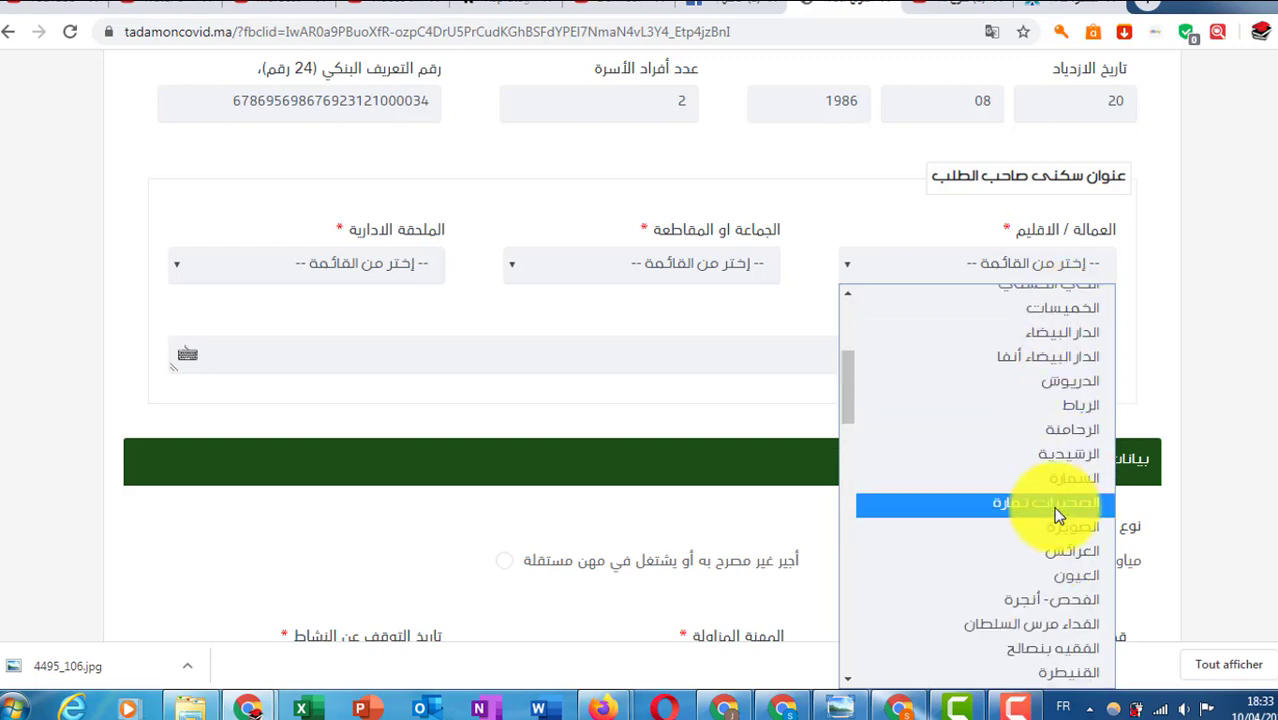
{"action": "scroll", "coordinate": [1057, 546], "scroll_direction": "up", "scroll_amount": 4}
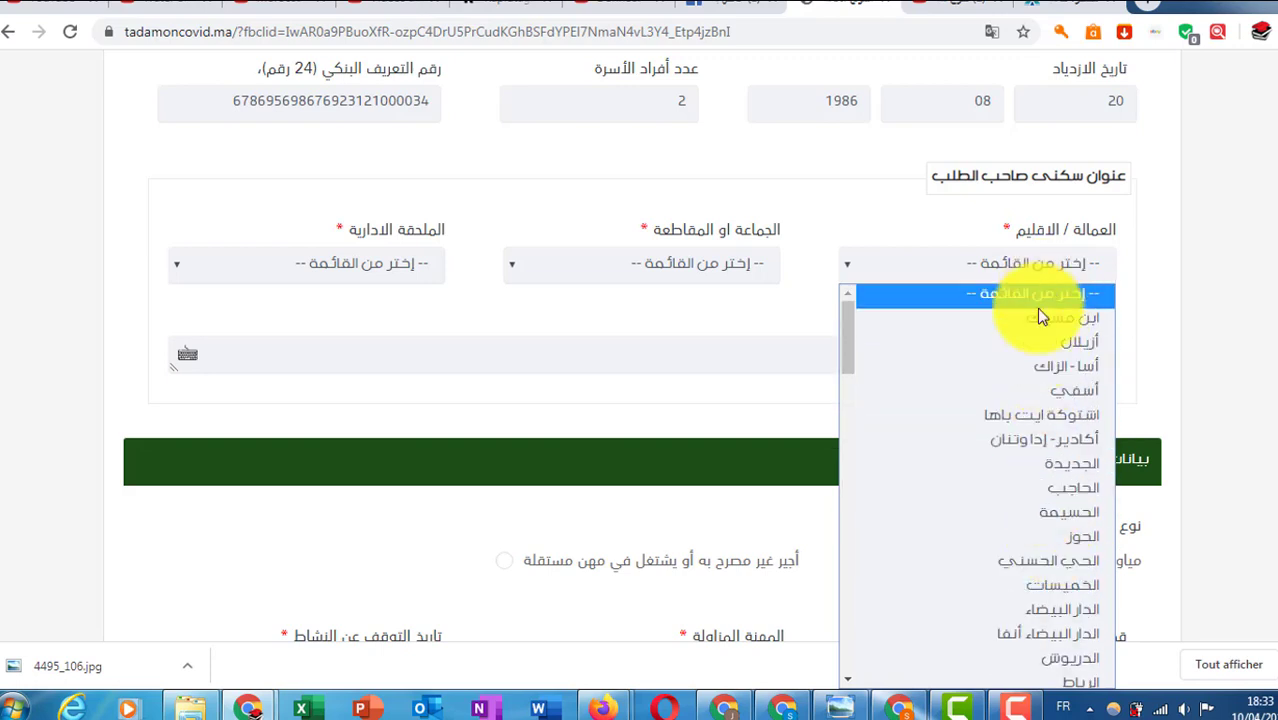
{"action": "scroll", "coordinate": [1055, 518], "scroll_direction": "down", "scroll_amount": 5}
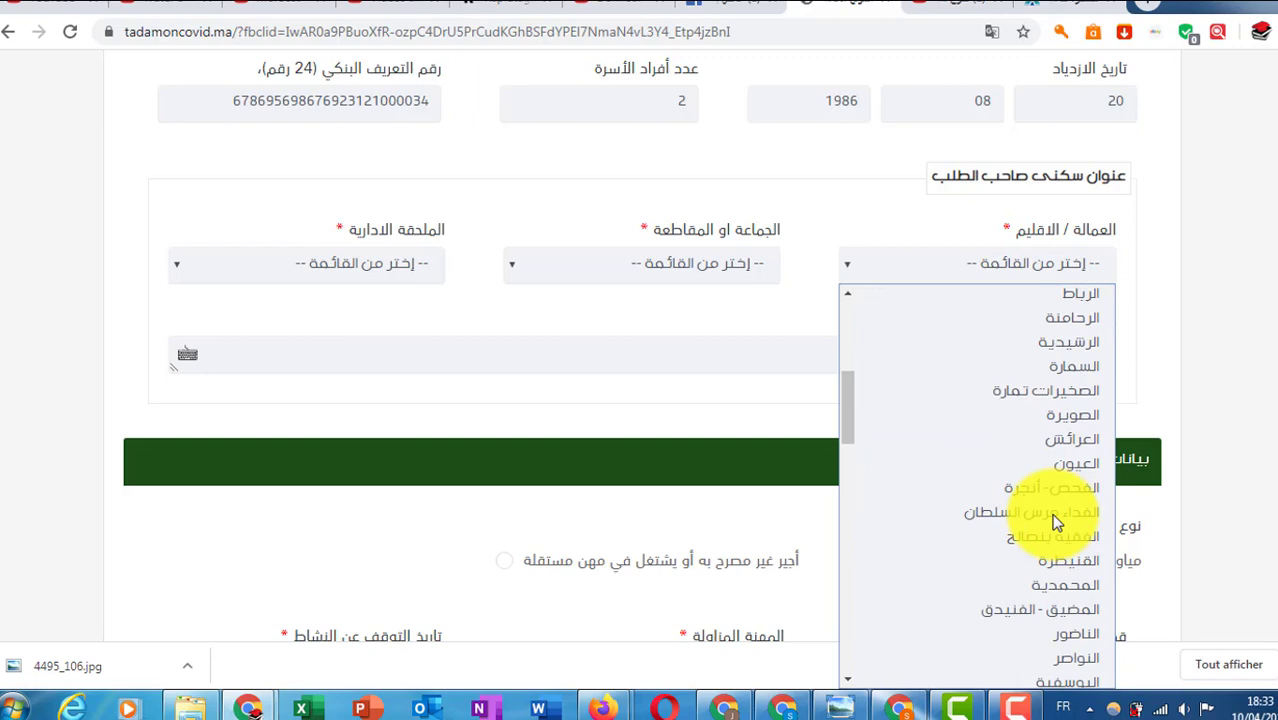
{"action": "left_click", "coordinate": [1055, 520]}
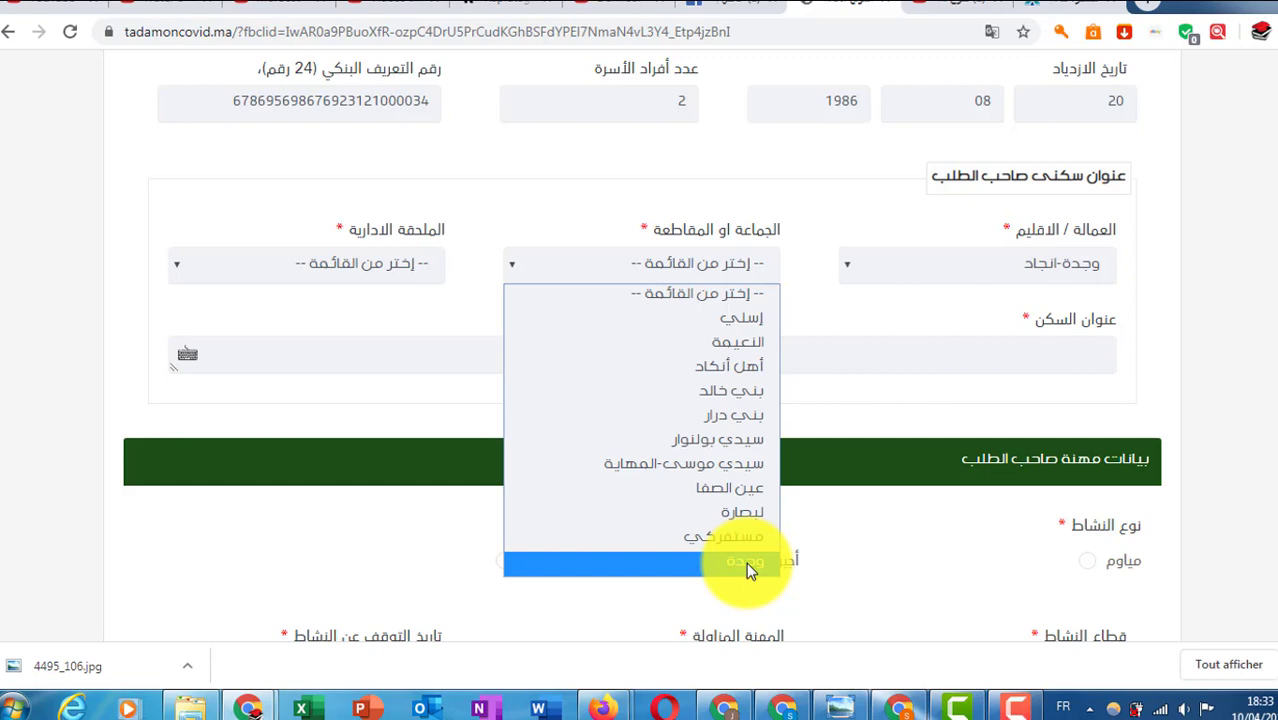
Step: Dismiss the site's alert, set the commune (الجماعة او المقاطعة) to وجدة, and try to open the administrative annex (الملحقة الادارية) choices
{"action": "left_click", "coordinate": [429, 270]}
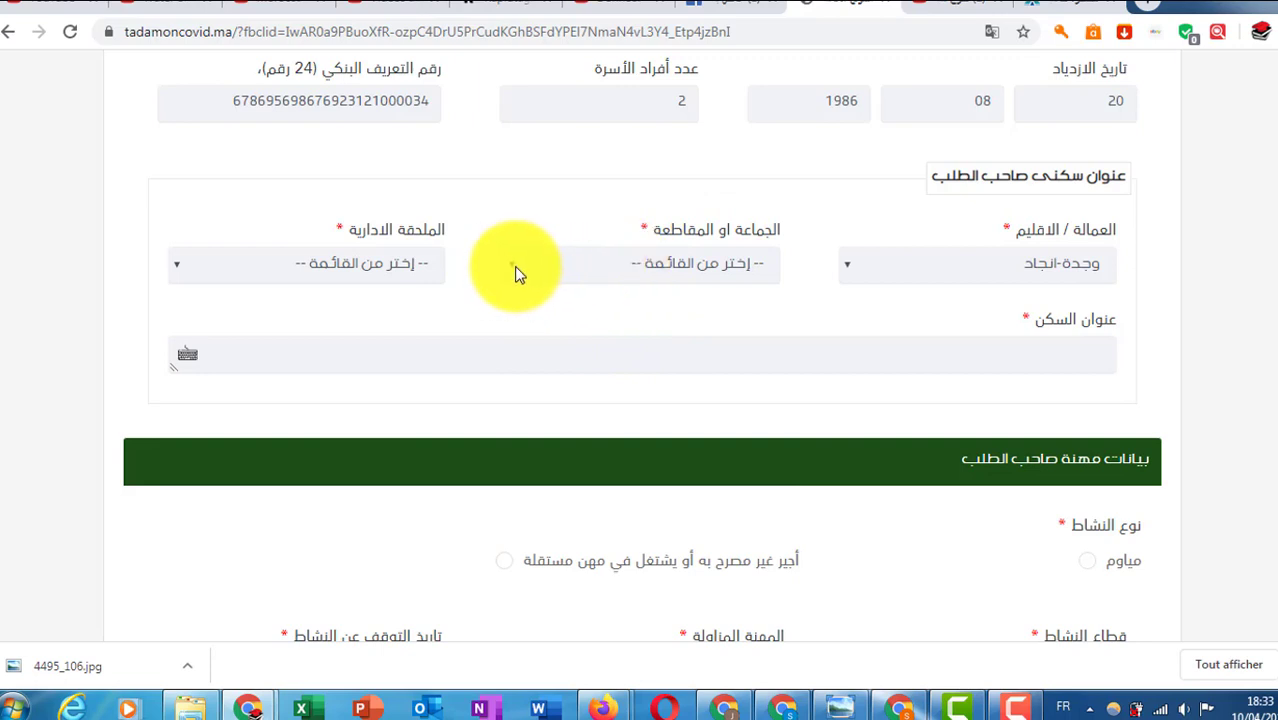
{"action": "left_click", "coordinate": [686, 274]}
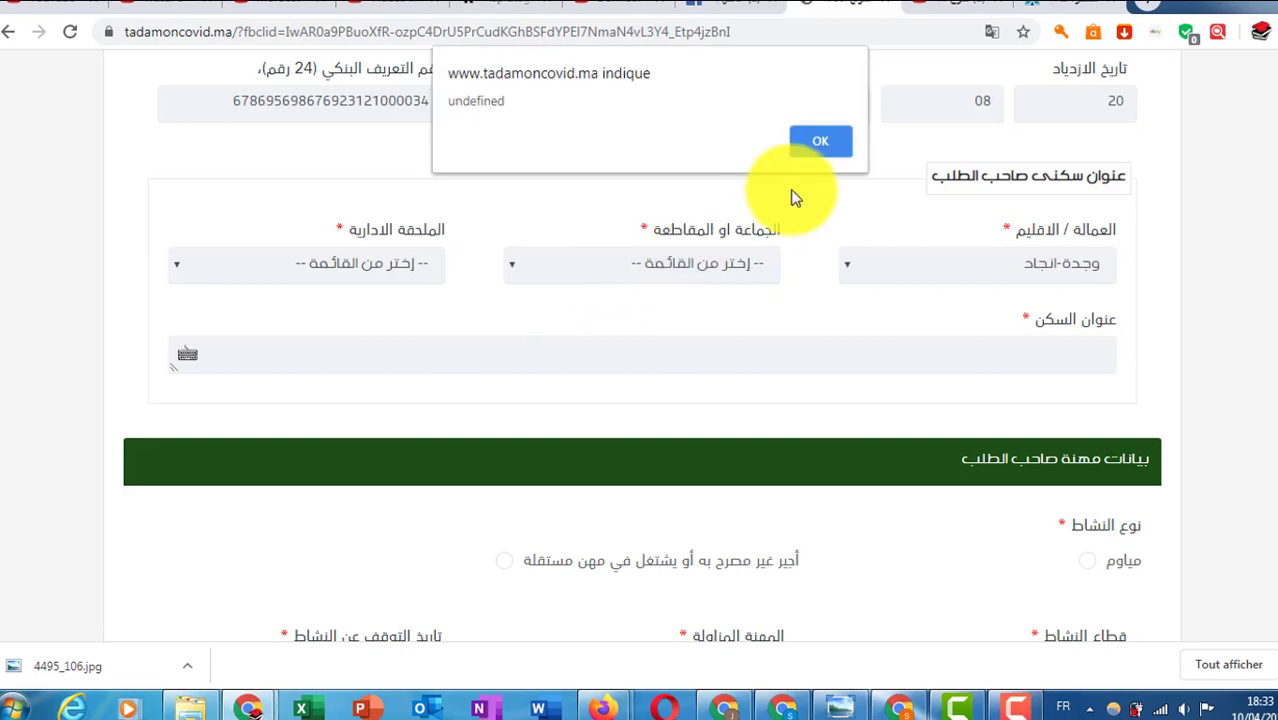
{"action": "left_click", "coordinate": [829, 142]}
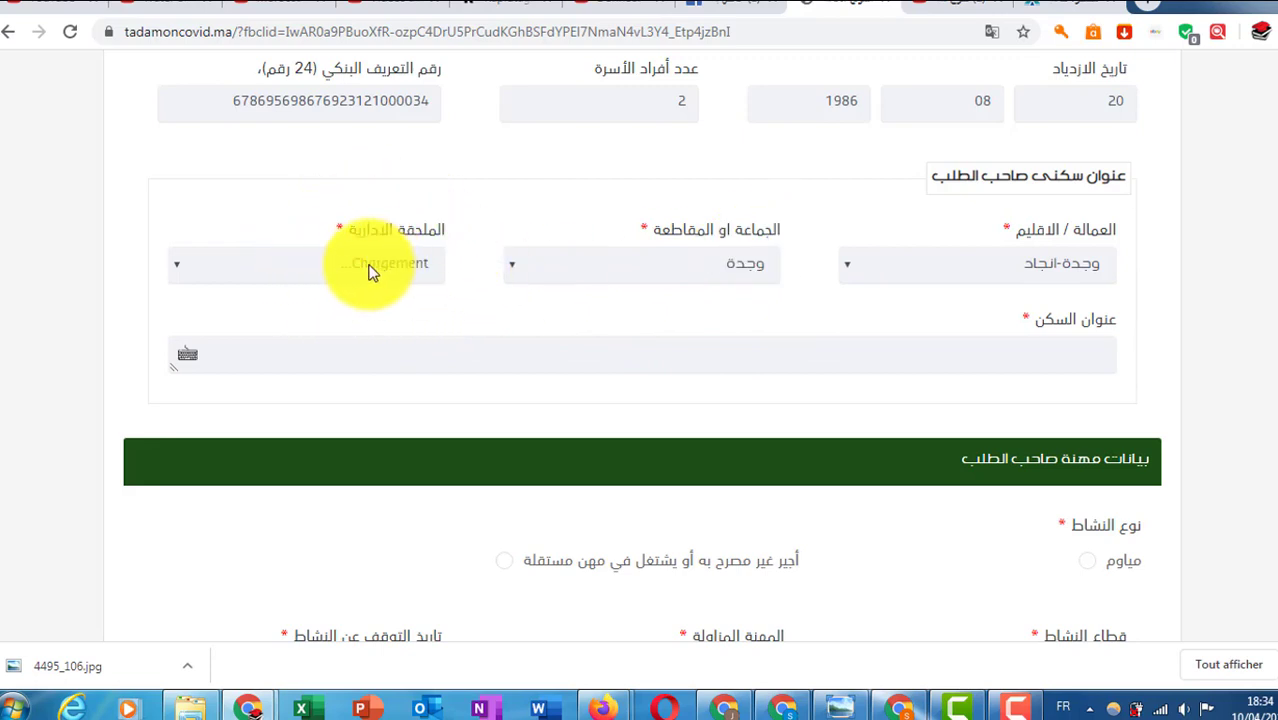
{"action": "left_click", "coordinate": [210, 268]}
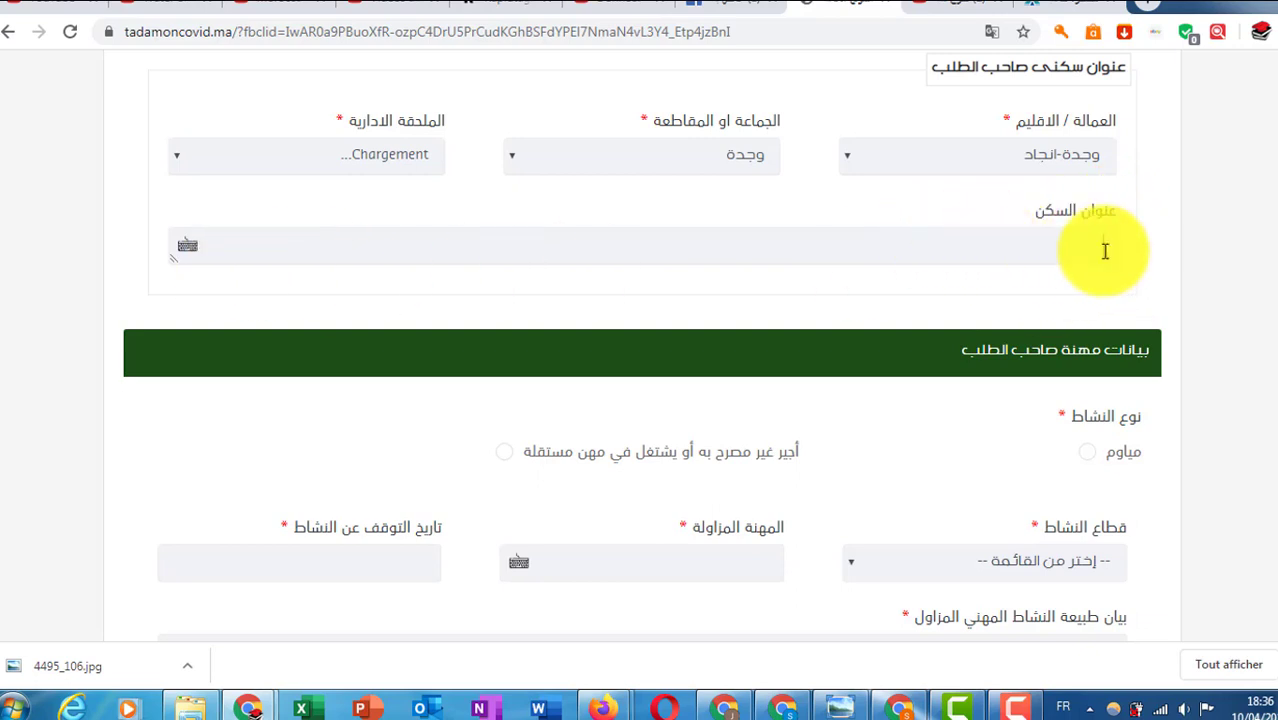
Step: Enter the applicant's residence address in Arabic in the home address field (عنوان السكن)
{"action": "left_click", "coordinate": [189, 248]}
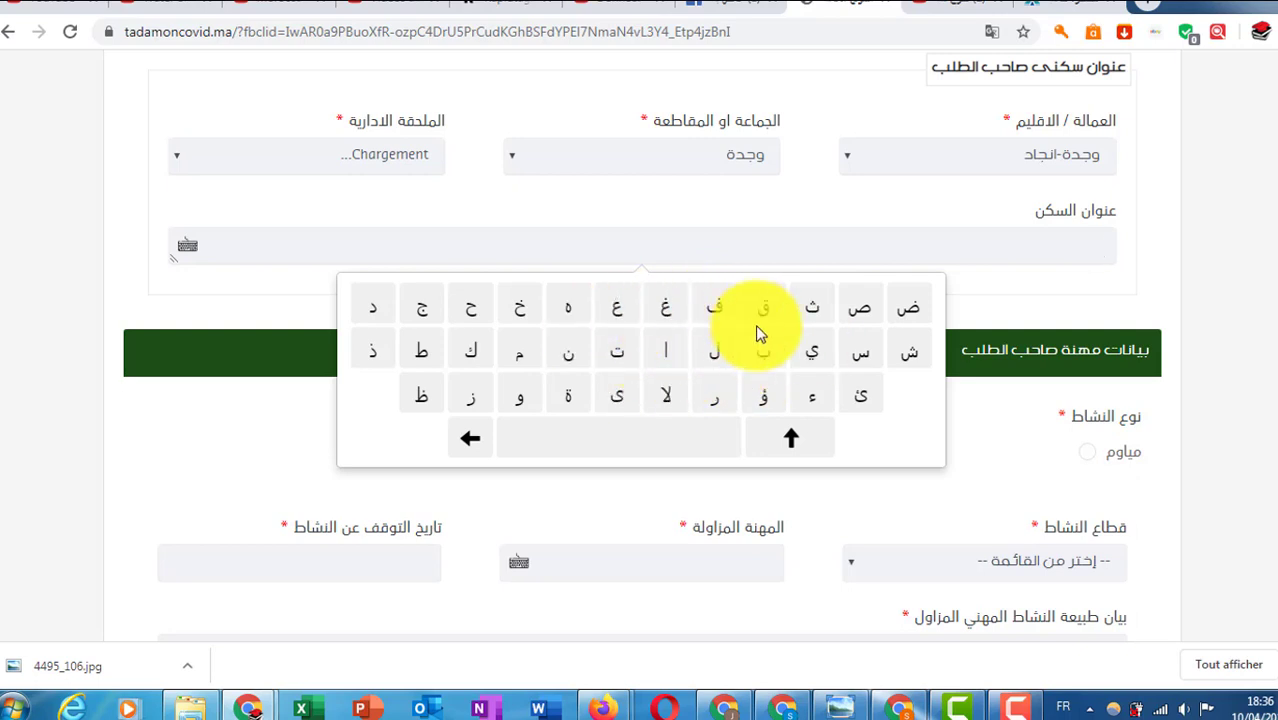
{"action": "left_click", "coordinate": [471, 318]}
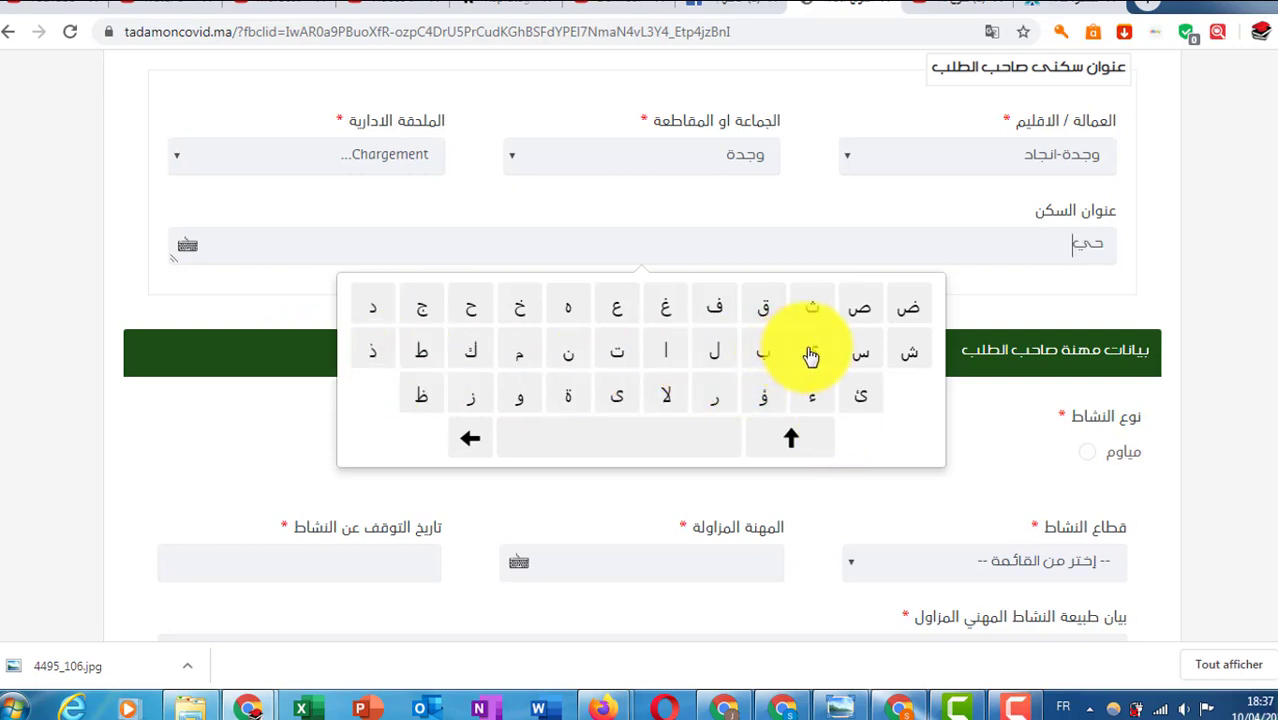
{"action": "left_click", "coordinate": [642, 434]}
{"action": "left_click", "coordinate": [656, 396]}
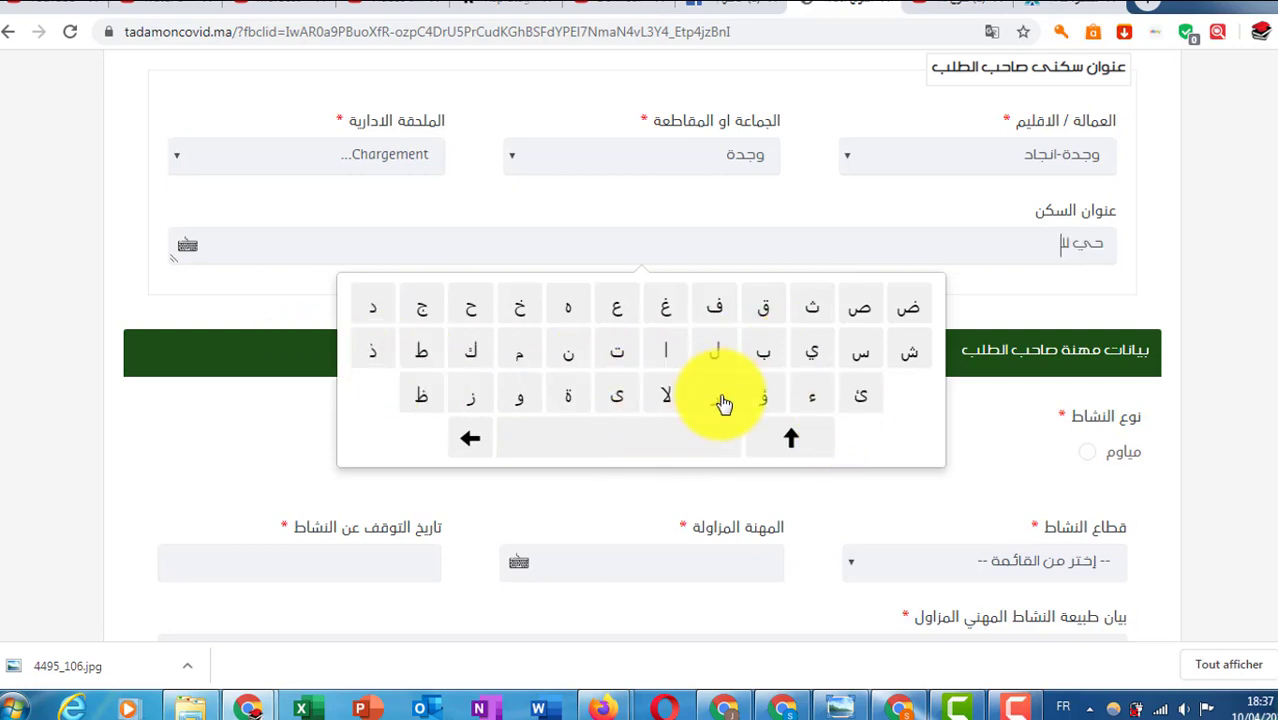
{"action": "left_click", "coordinate": [676, 368]}
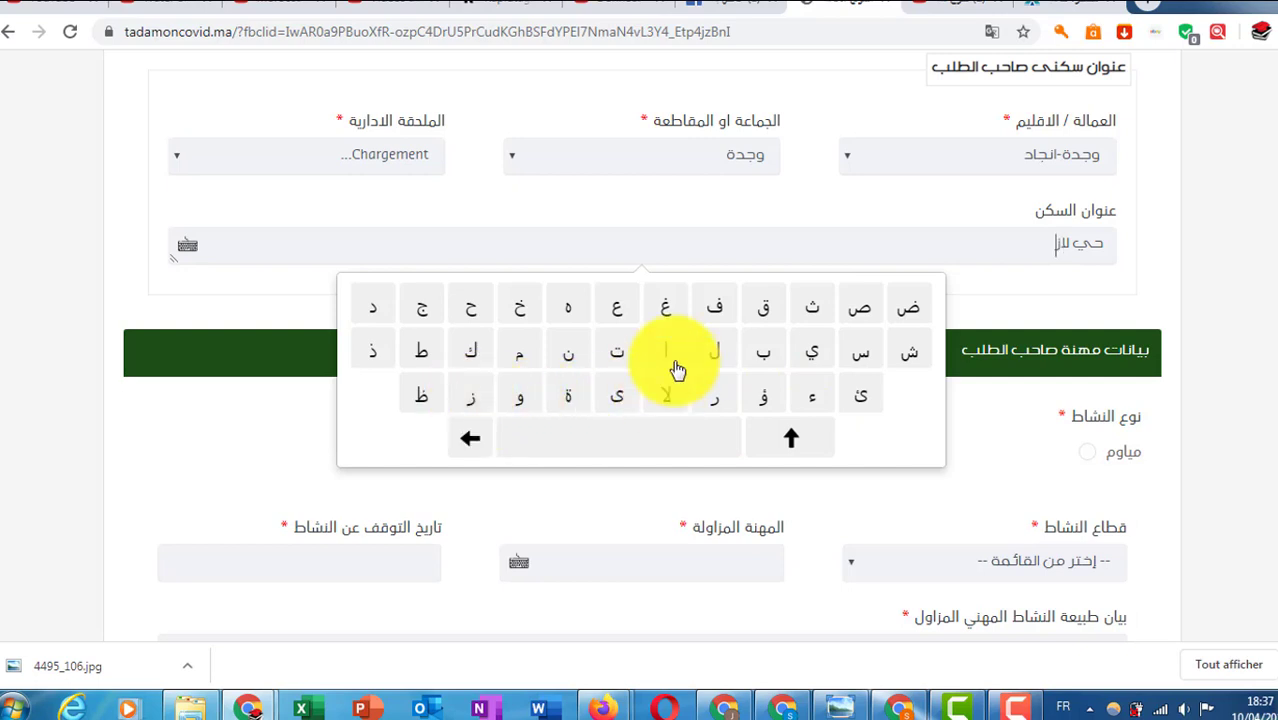
{"action": "left_click", "coordinate": [716, 400]}
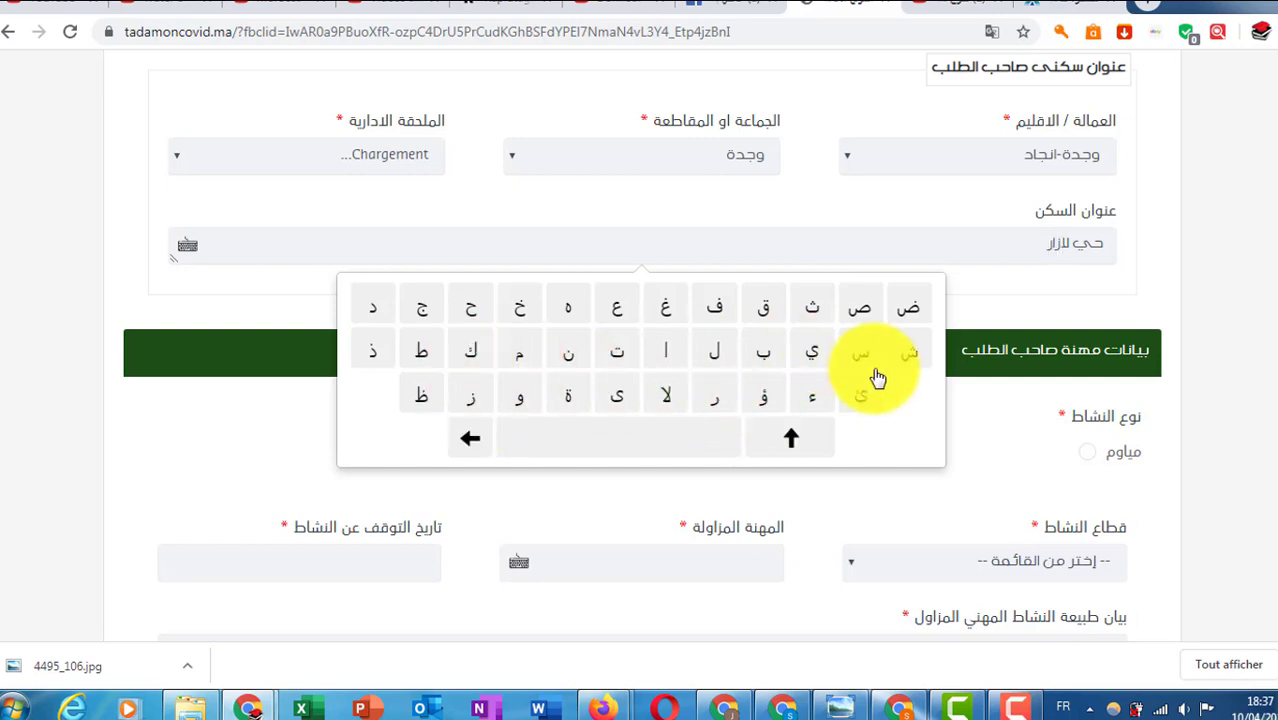
{"action": "left_click", "coordinate": [813, 352]}
{"action": "left_click", "coordinate": [632, 436]}
{"action": "left_click", "coordinate": [519, 396]}
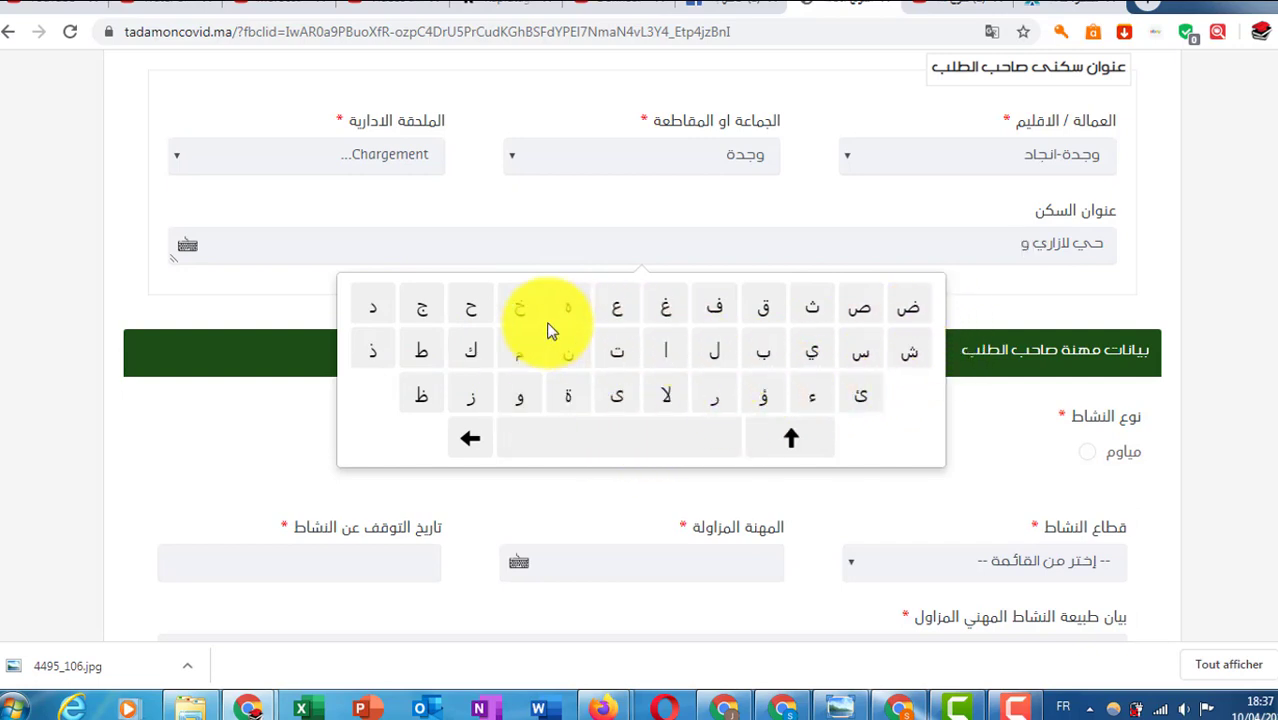
{"action": "left_click", "coordinate": [421, 307]}
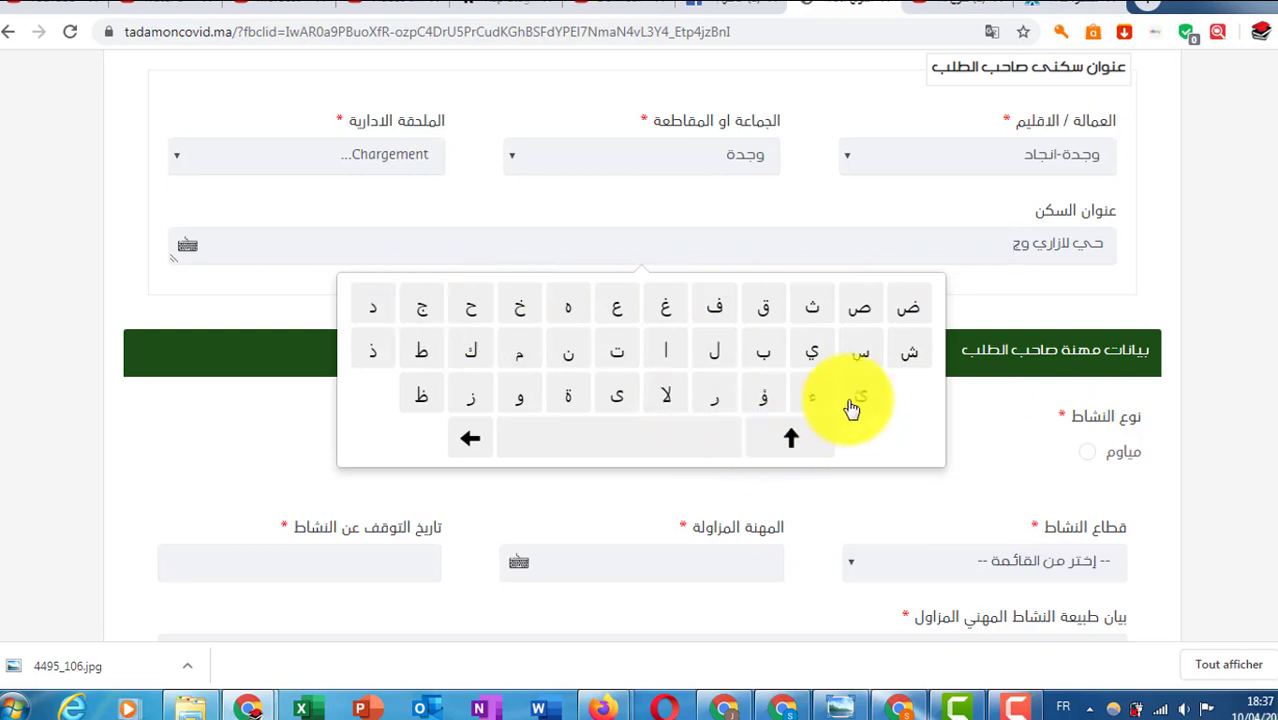
{"action": "left_click", "coordinate": [368, 310]}
{"action": "left_click", "coordinate": [562, 393]}
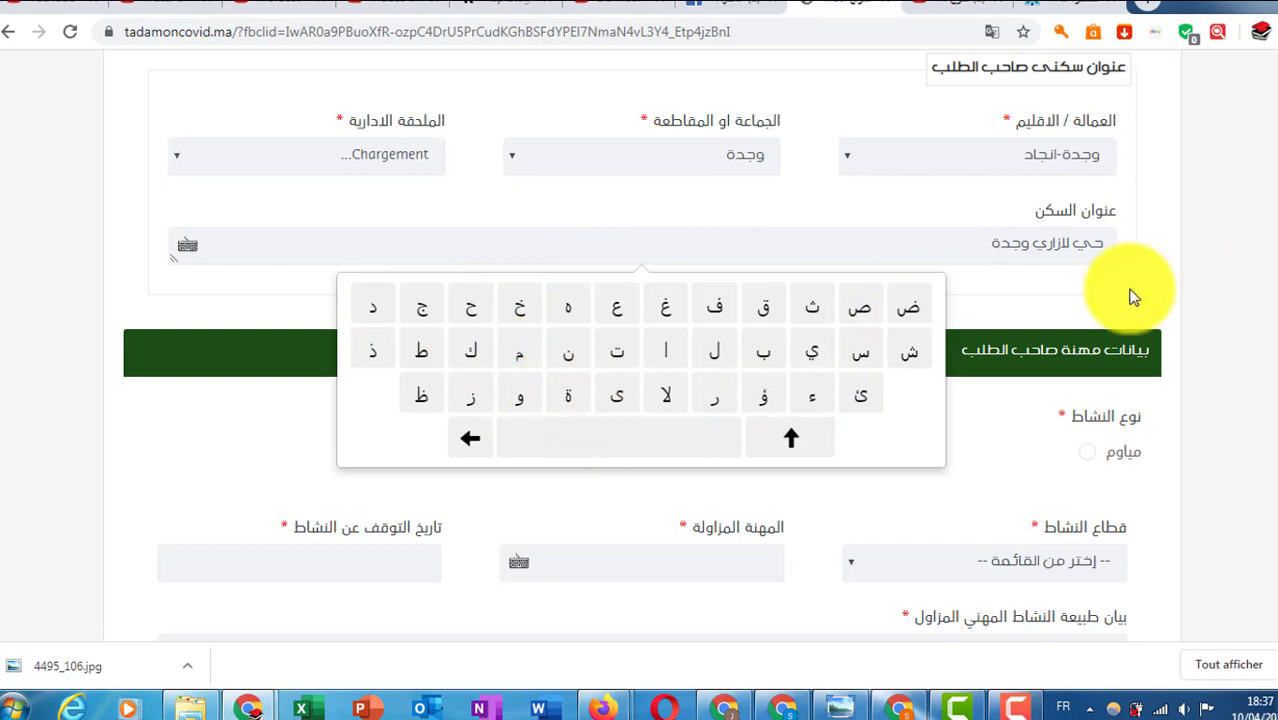
{"action": "left_click", "coordinate": [1211, 279]}
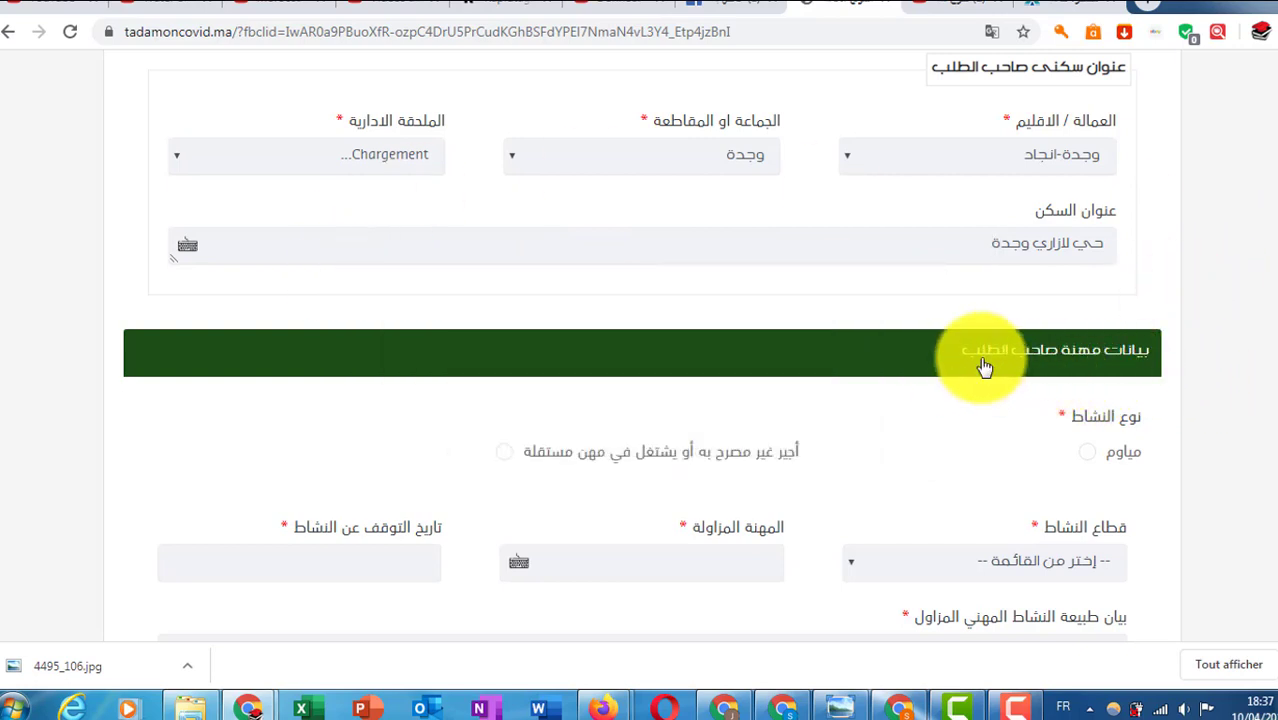
{"action": "left_click", "coordinate": [1067, 378]}
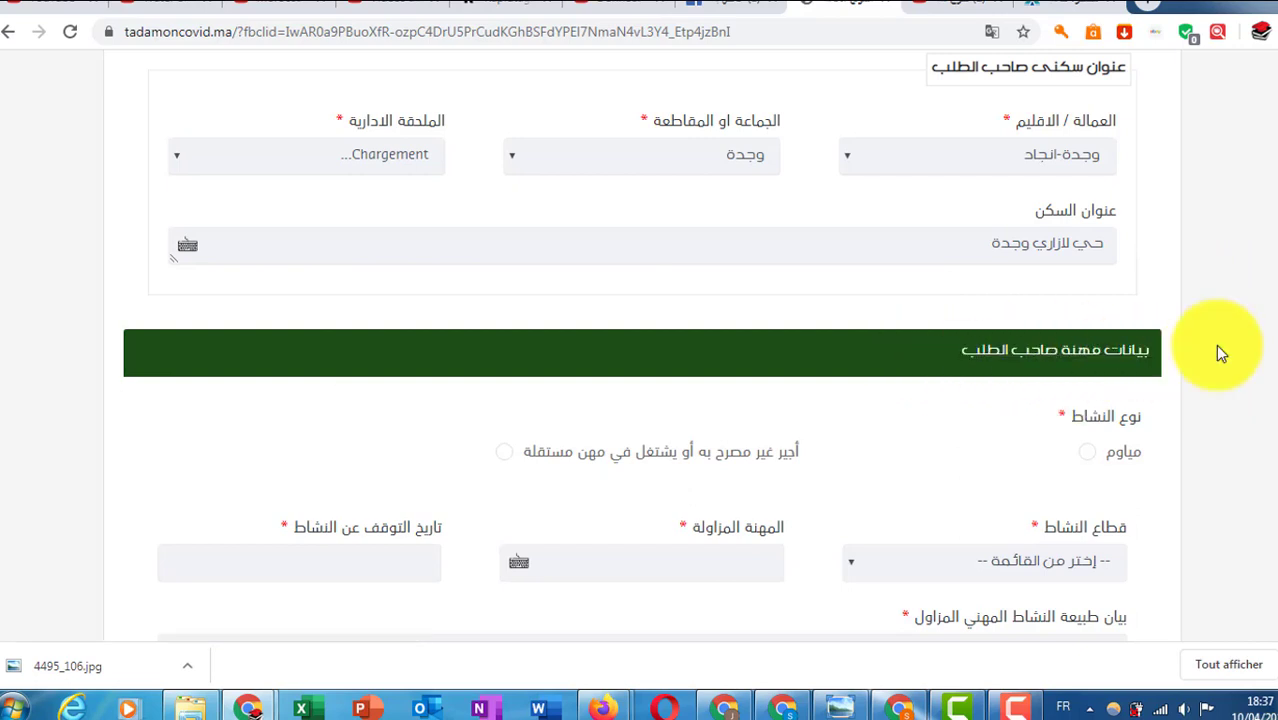
Step: Try the activity type أجير غير مصرح به أو يشتغل في مهن مستقلة and examine its employer name and employee count fields
{"action": "scroll", "coordinate": [1222, 372], "scroll_direction": "down", "scroll_amount": 2}
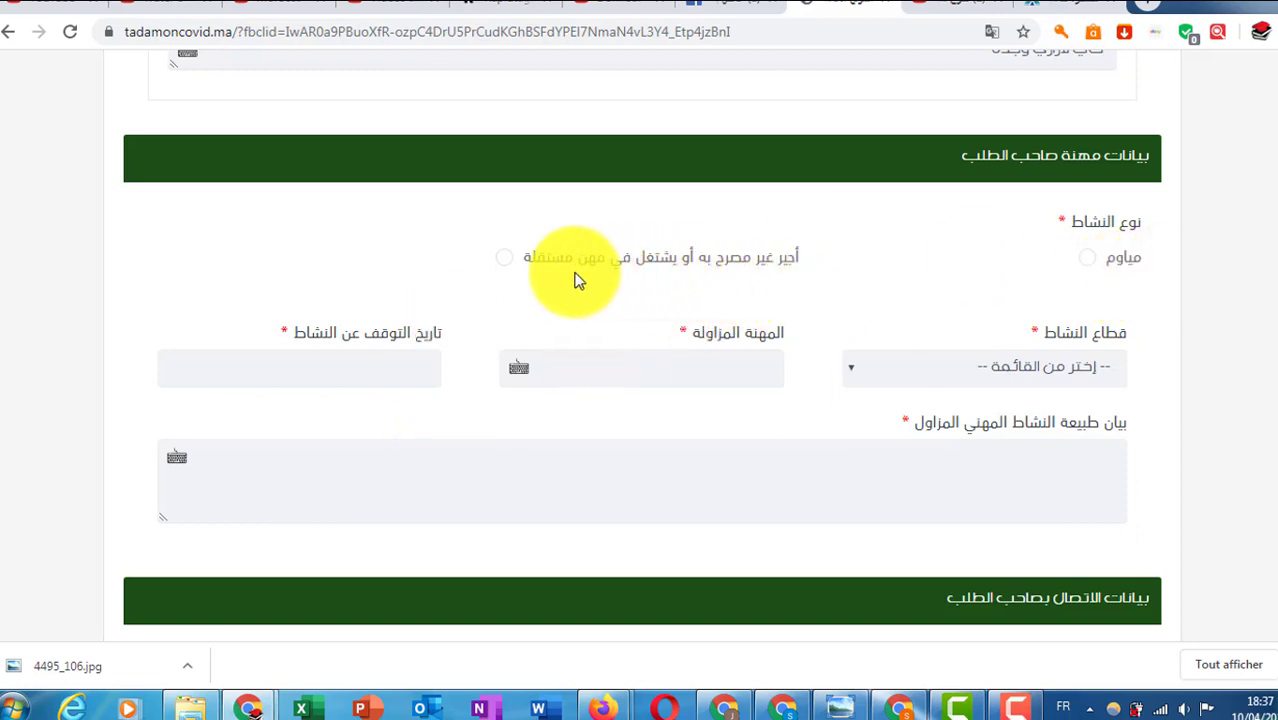
{"action": "left_click", "coordinate": [506, 262]}
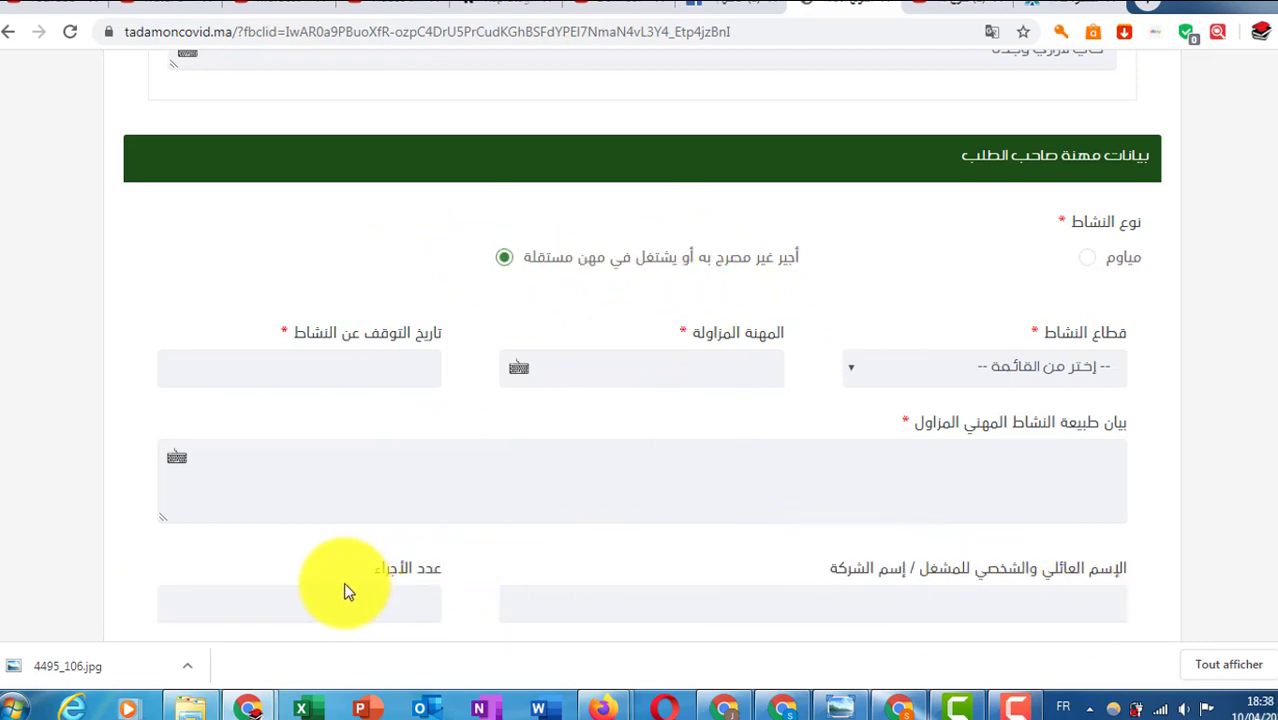
{"action": "scroll", "coordinate": [1062, 605], "scroll_direction": "down", "scroll_amount": 1}
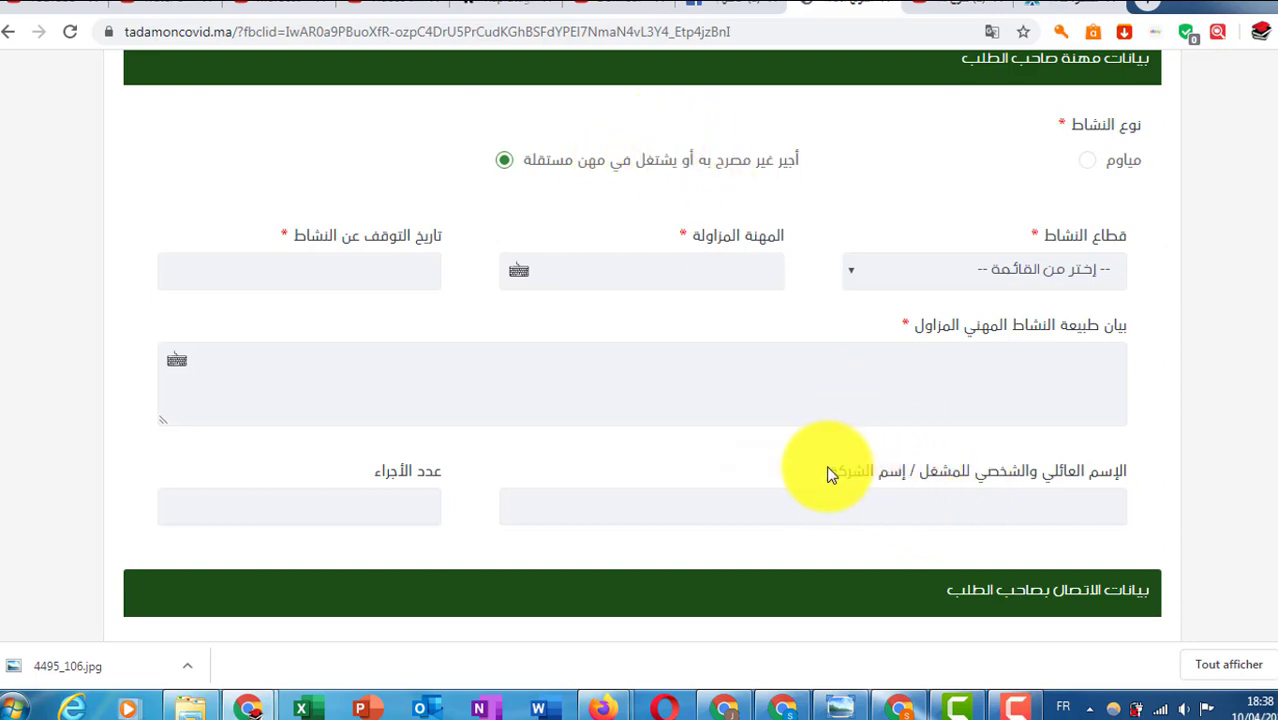
{"action": "left_click_drag", "start_coordinate": [830, 474], "coordinate": [901, 474]}
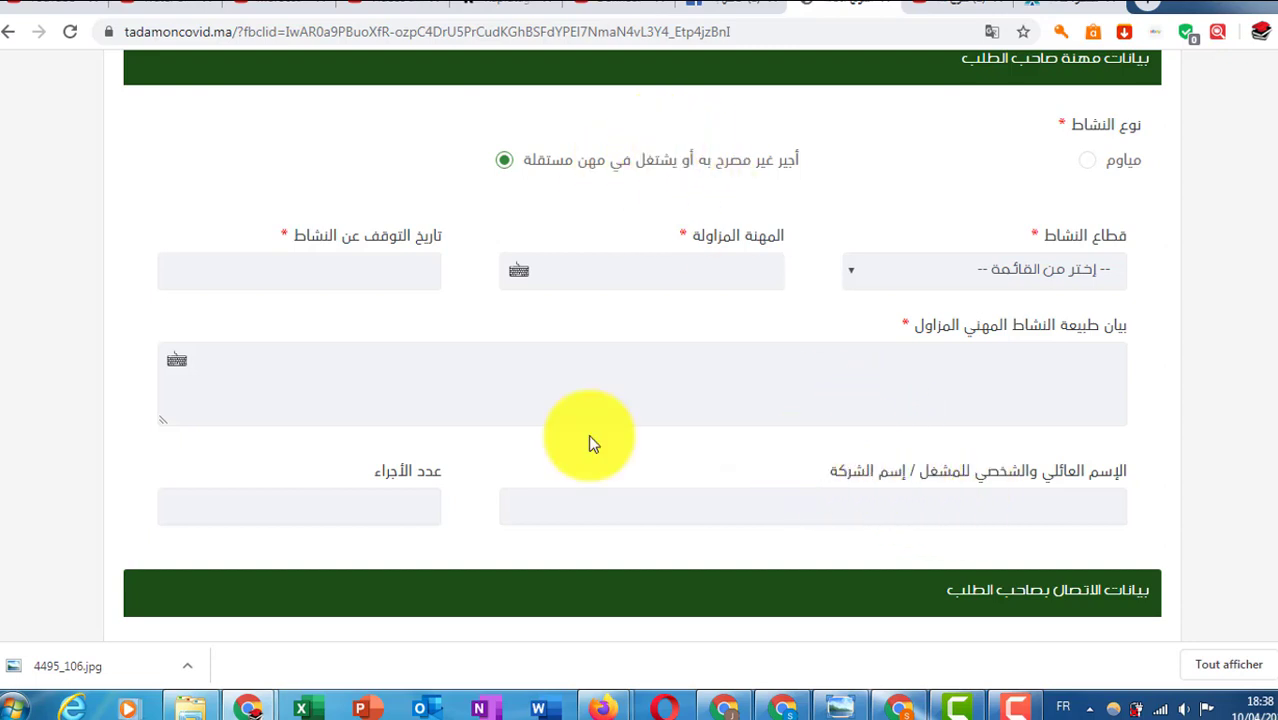
{"action": "left_click_drag", "start_coordinate": [365, 471], "coordinate": [437, 477]}
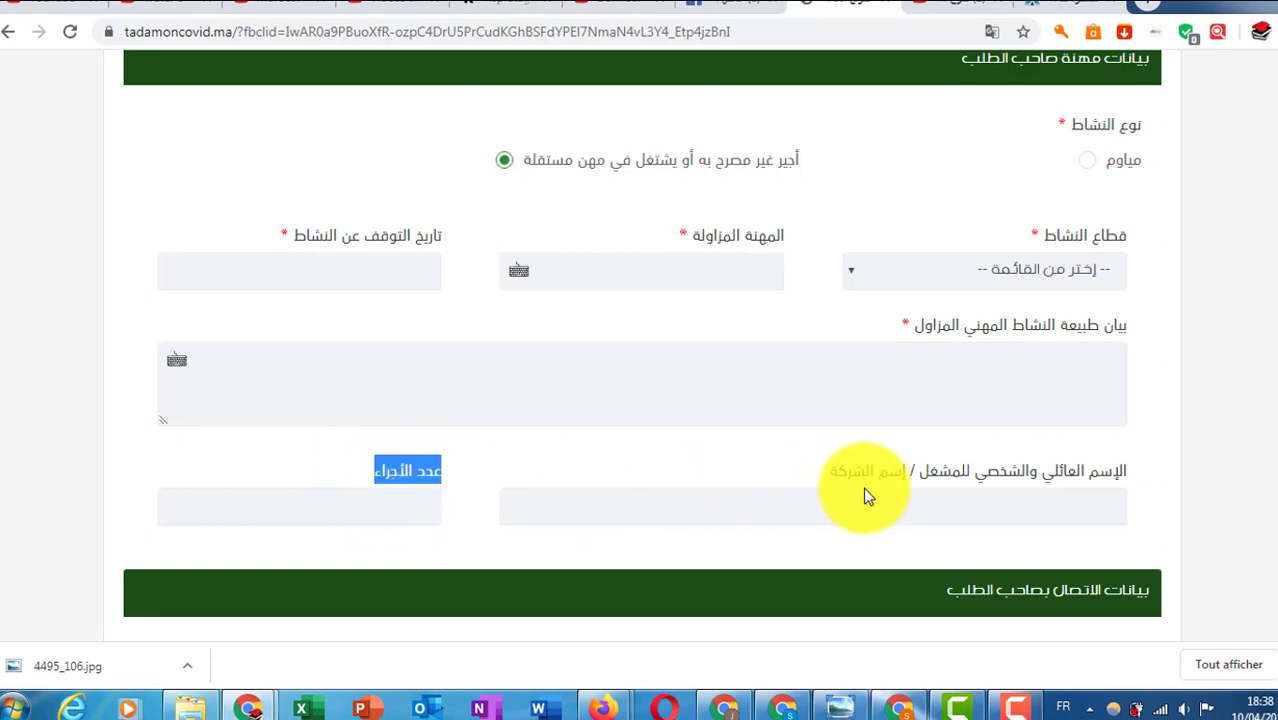
{"action": "left_click", "coordinate": [556, 456]}
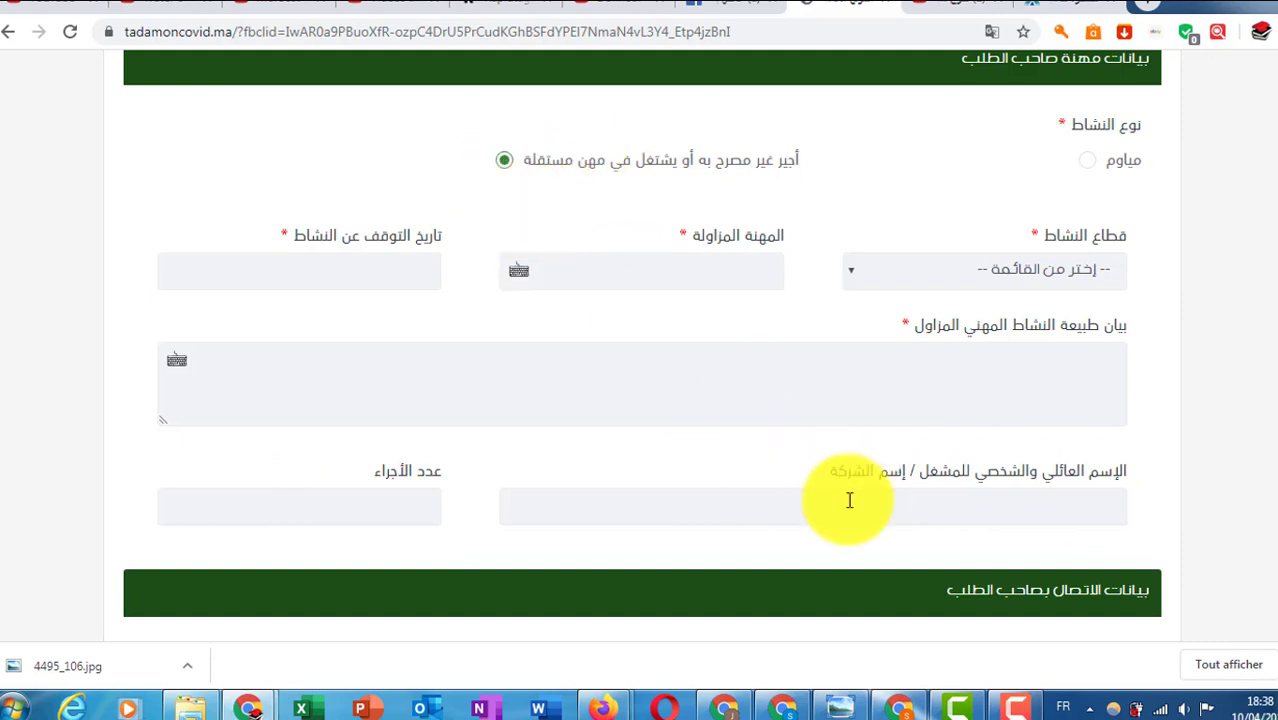
Step: Set the activity type (نوع النشاط) to مياوم and the activity sector (قطاع النشاط) to أخر
{"action": "left_click", "coordinate": [1090, 164]}
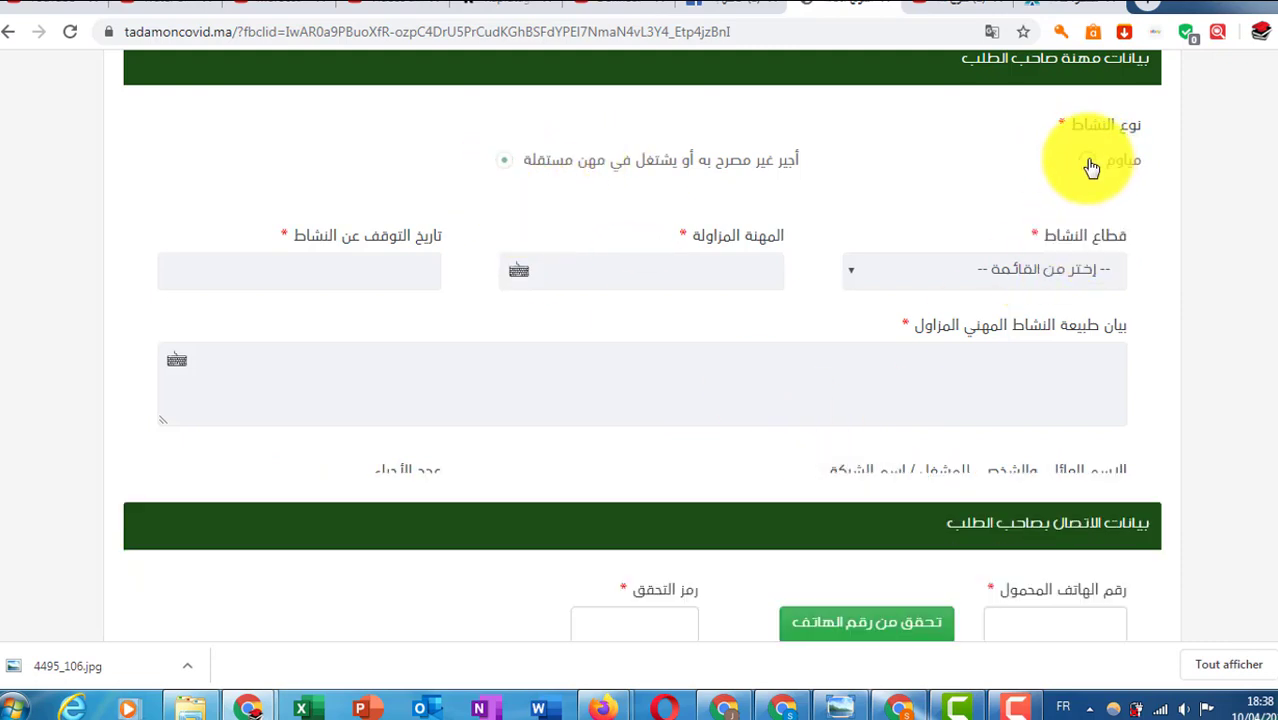
{"action": "left_click", "coordinate": [851, 273]}
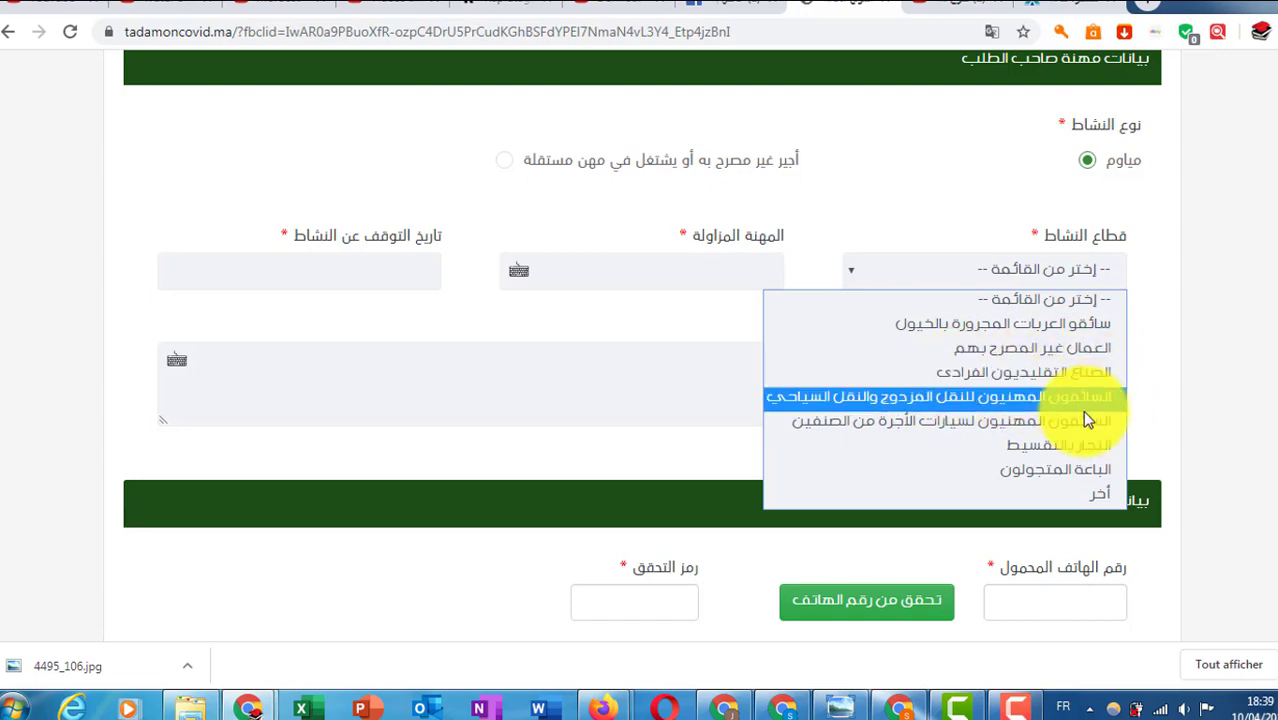
{"action": "left_click", "coordinate": [893, 138]}
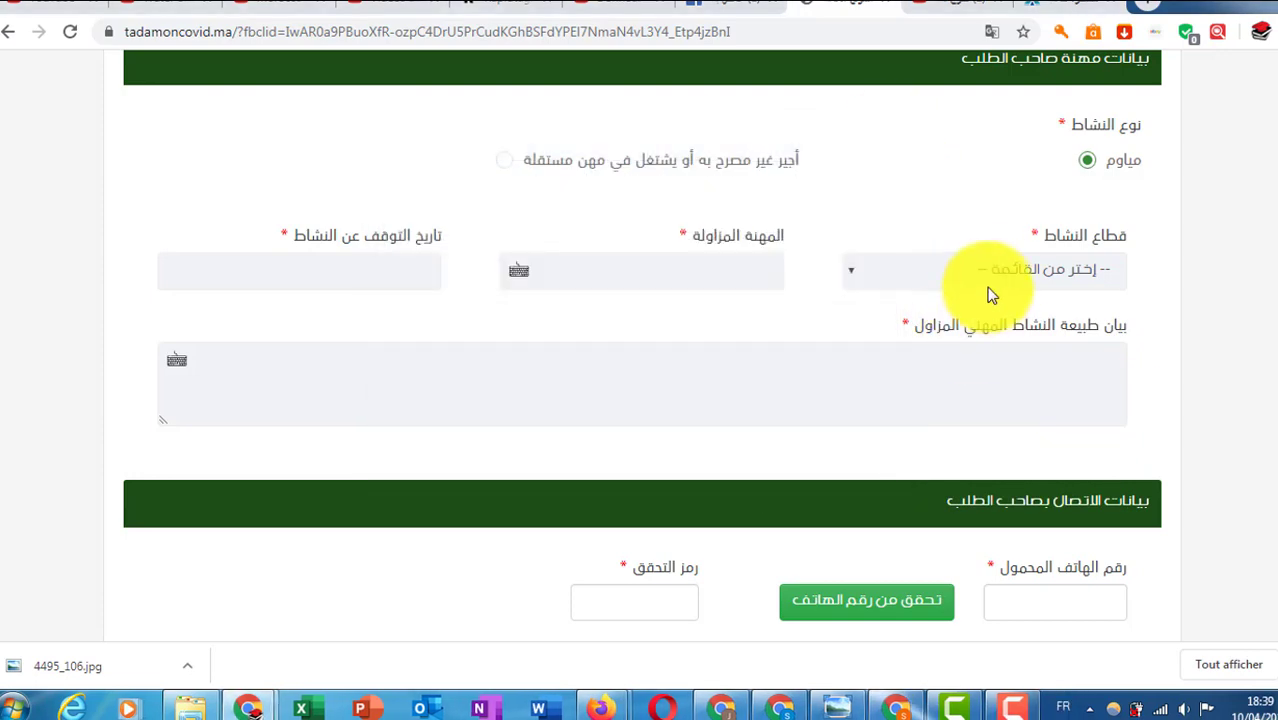
{"action": "left_click", "coordinate": [975, 268]}
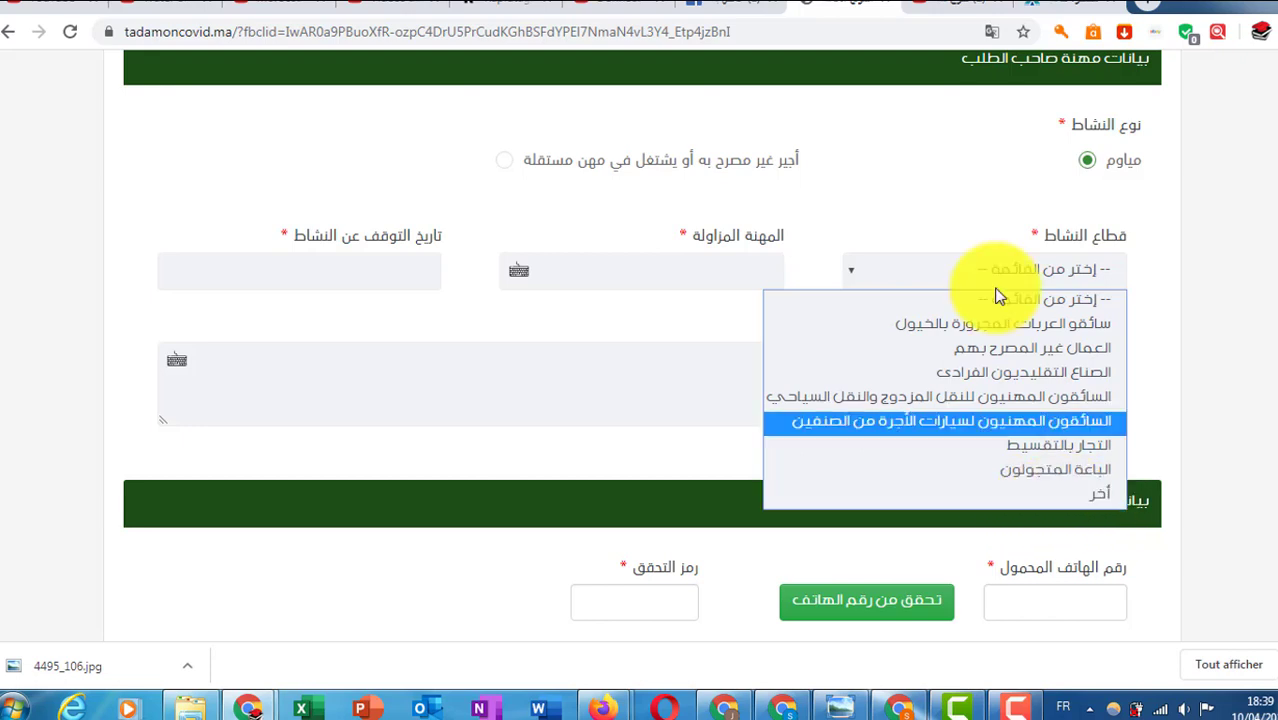
{"action": "left_click", "coordinate": [1092, 498]}
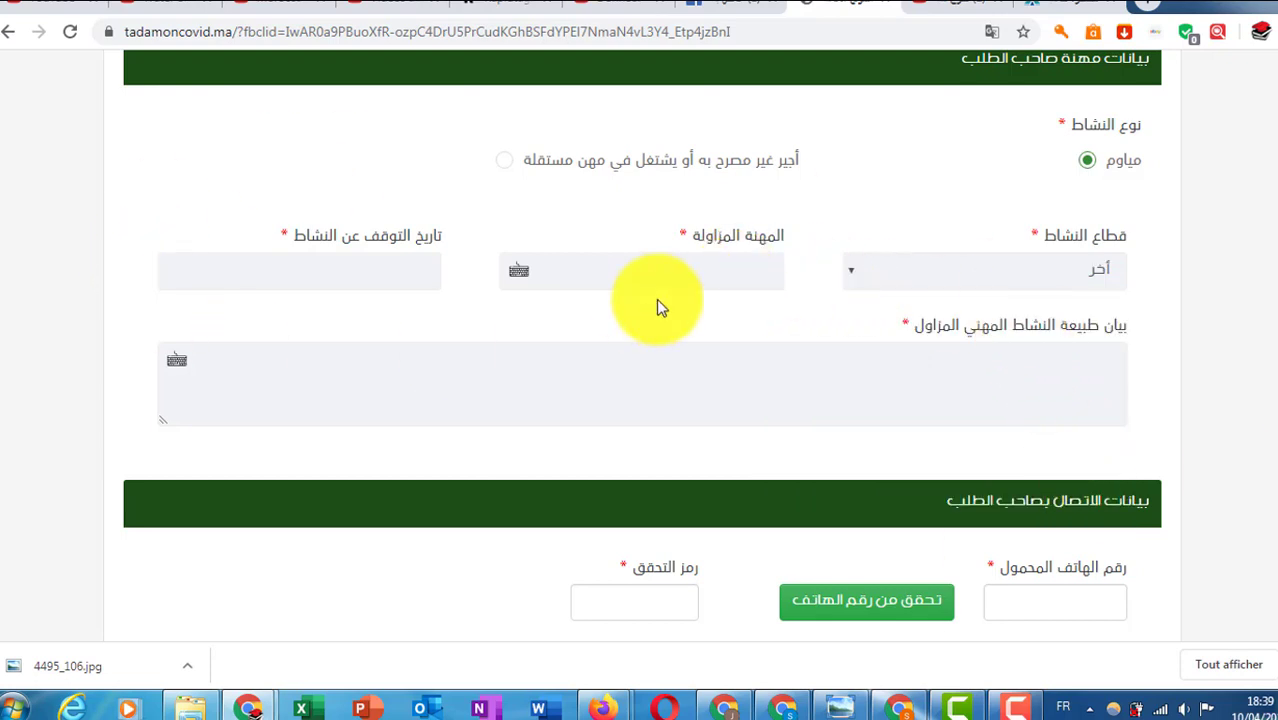
Step: Enter بناء as the applicant's occupation (المهنة المزاولة)
{"action": "left_click", "coordinate": [520, 272]}
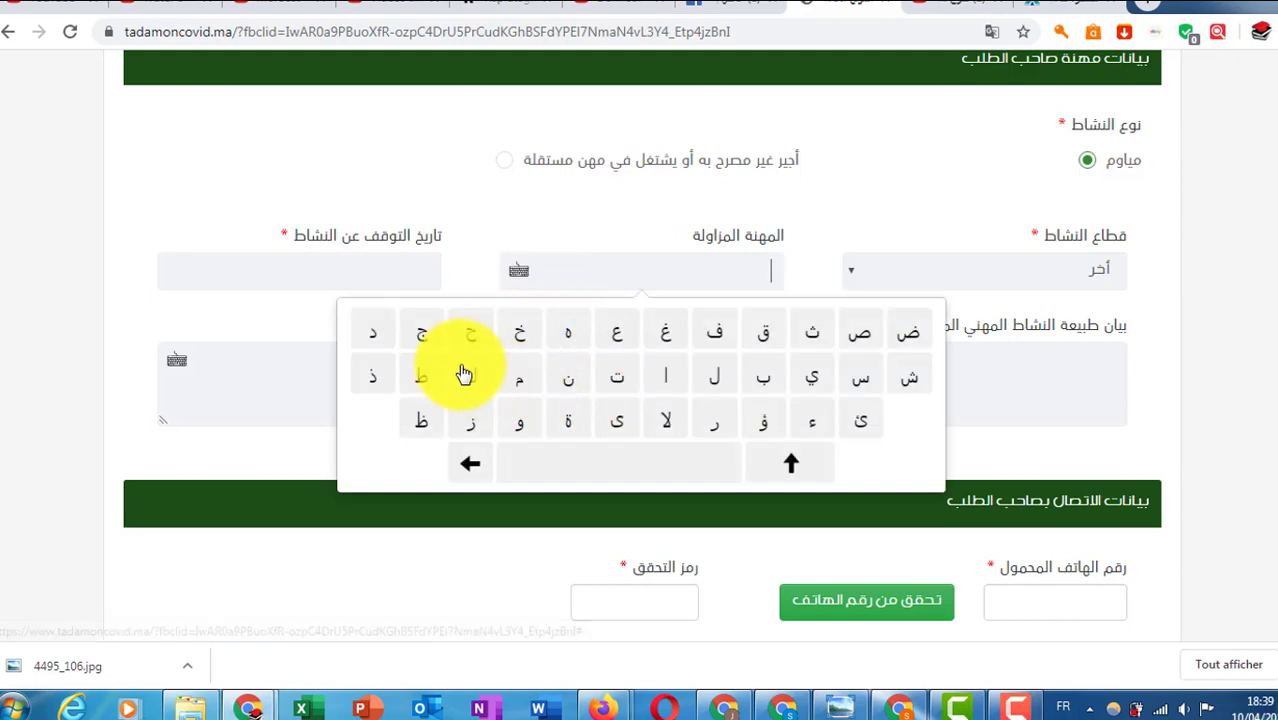
{"action": "left_click", "coordinate": [763, 377]}
{"action": "left_click", "coordinate": [569, 376]}
{"action": "left_click", "coordinate": [652, 378]}
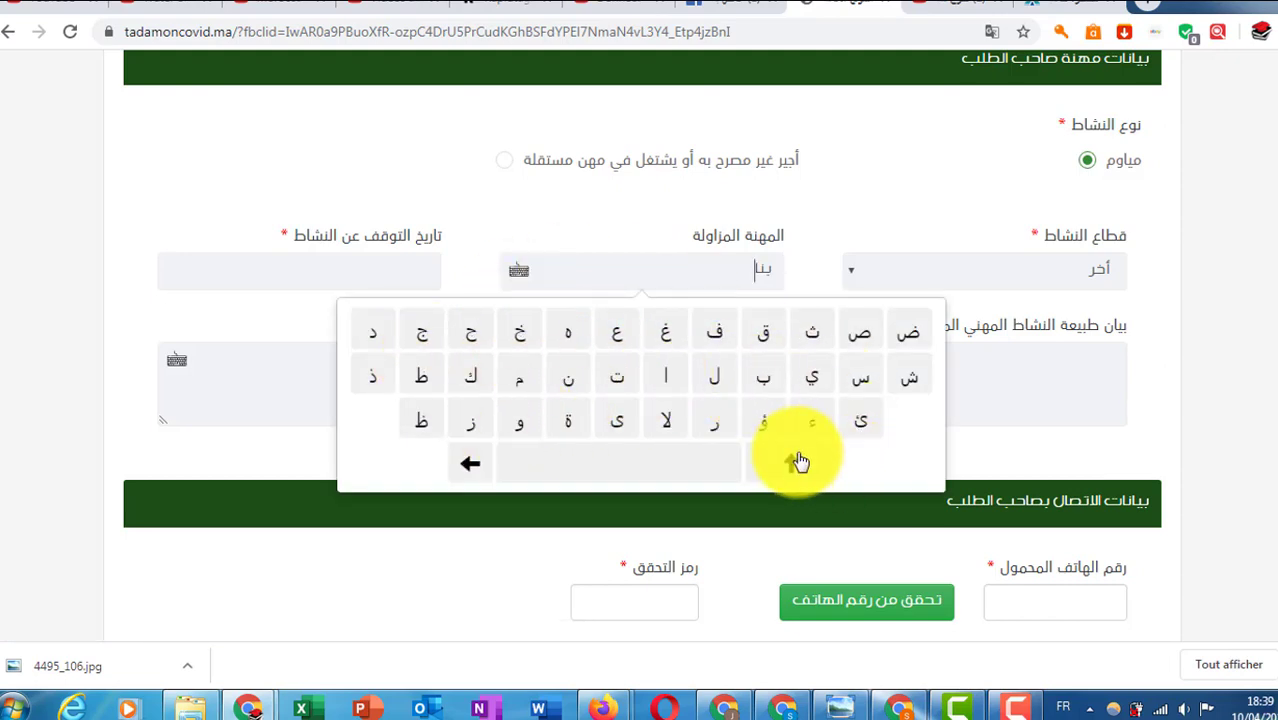
{"action": "left_click", "coordinate": [421, 186]}
Step: Set the date the activity stopped (تاريخ التوقف عن النشاط) to 16/03/2020 and dismiss the Windows colour scheme prompt
{"action": "left_click", "coordinate": [362, 274]}
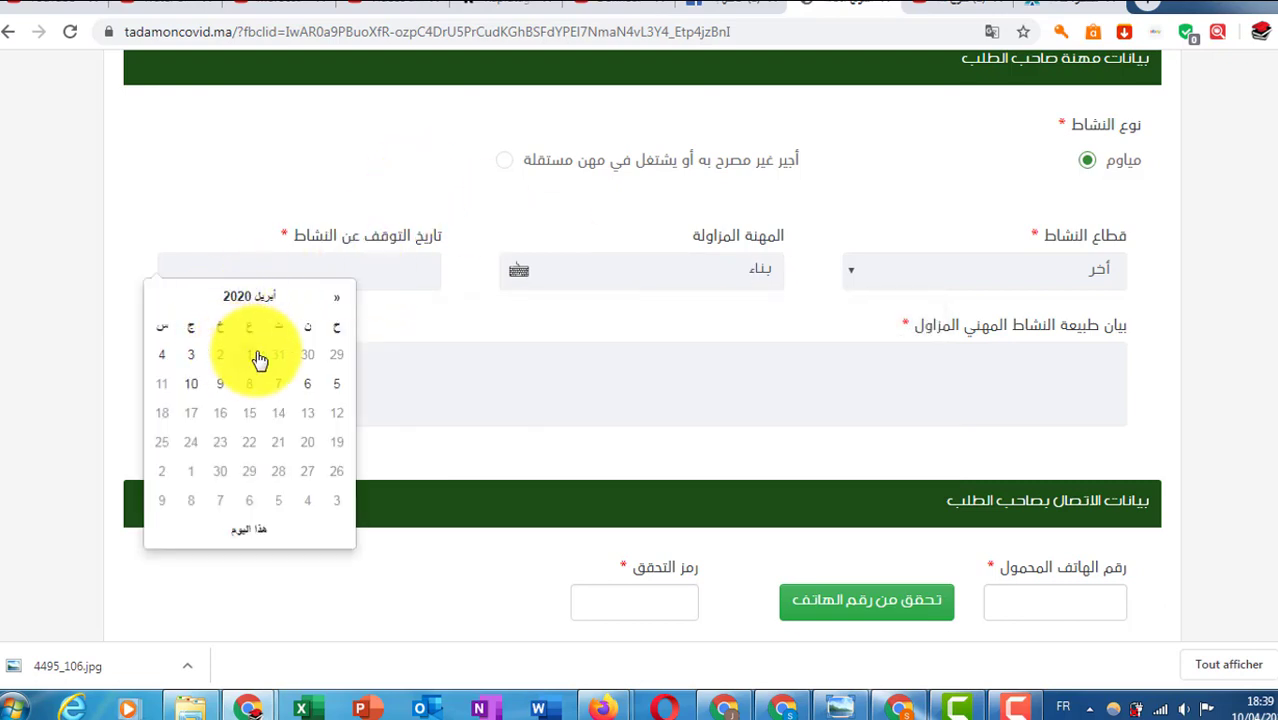
{"action": "left_click", "coordinate": [335, 308]}
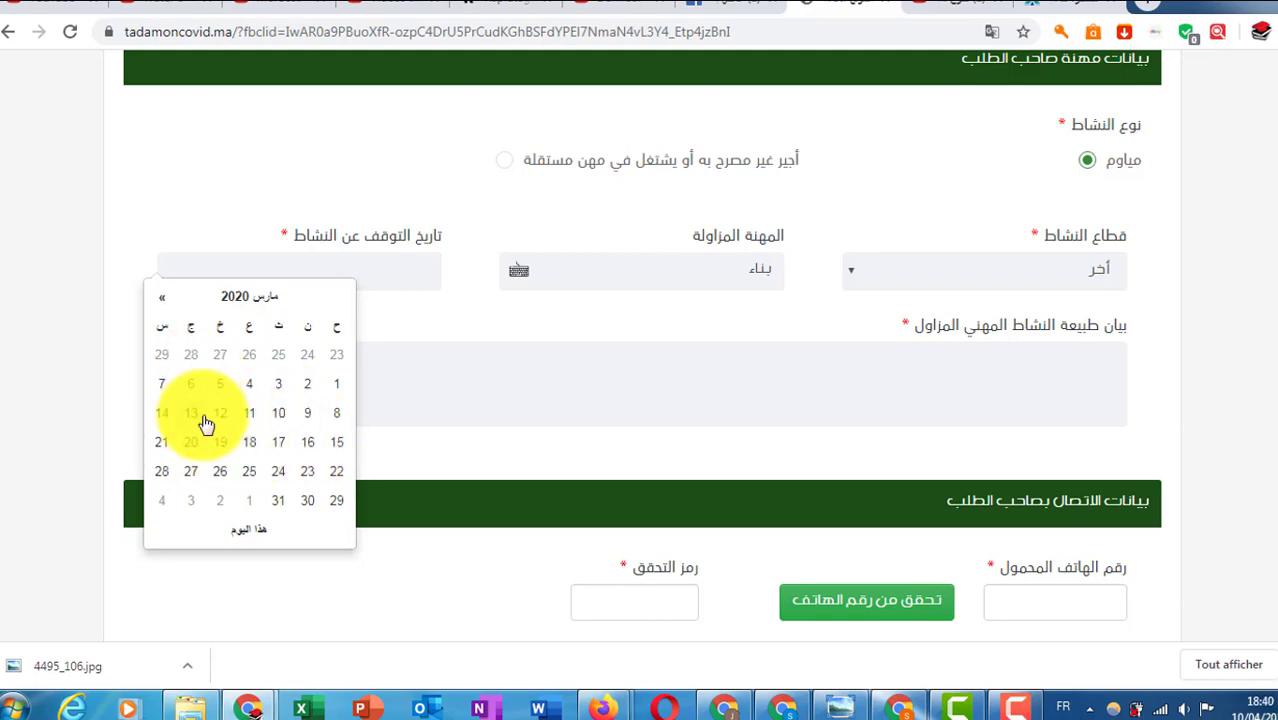
{"action": "left_click", "coordinate": [306, 446]}
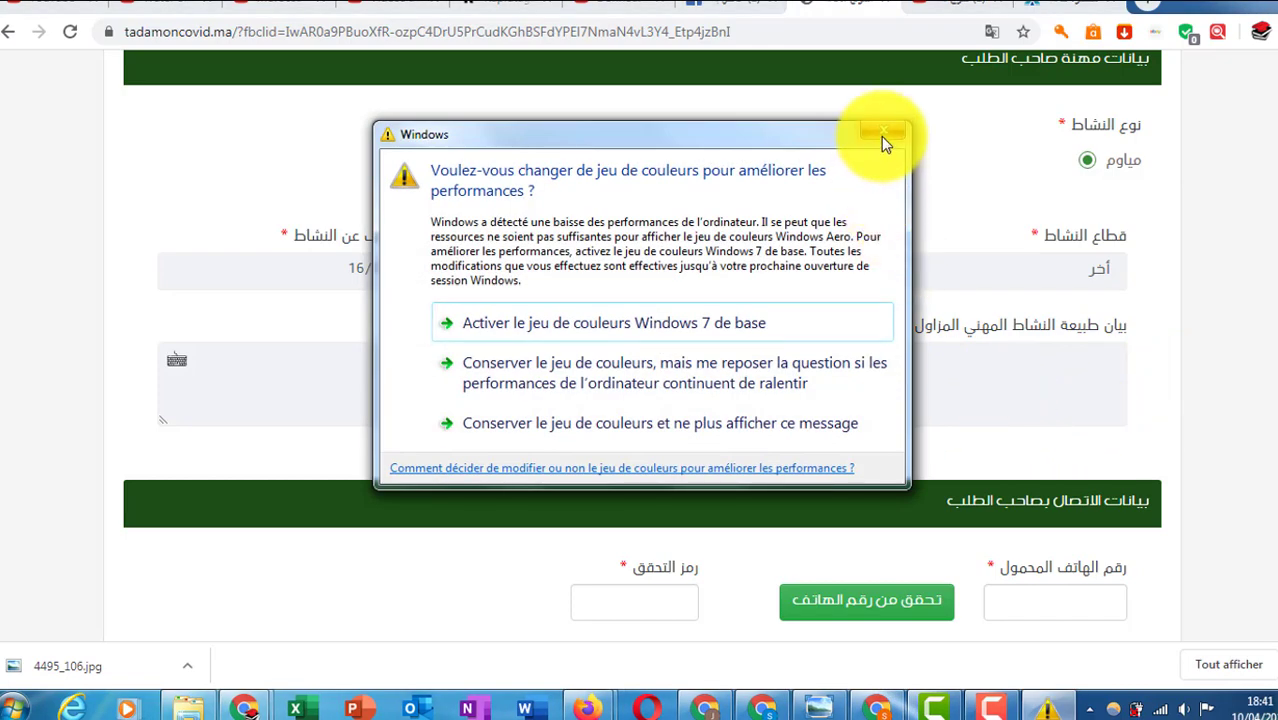
{"action": "left_click", "coordinate": [881, 136]}
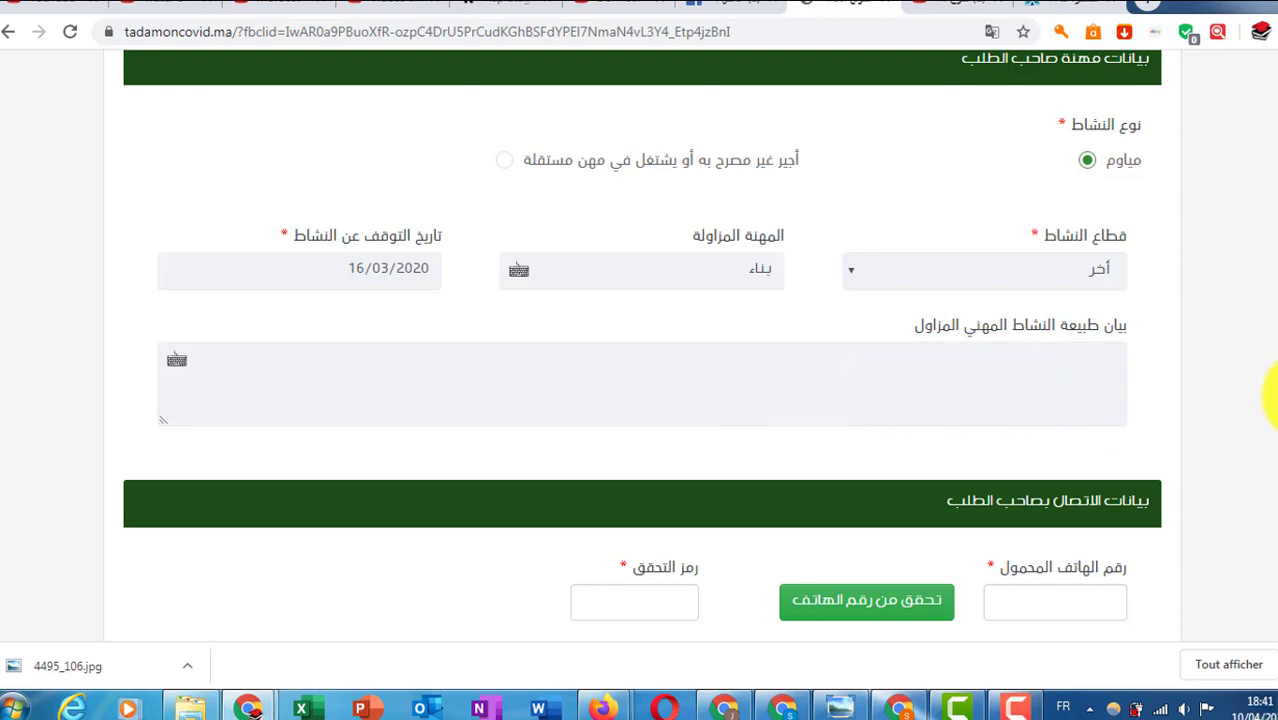
Step: Enter the applicant's mobile phone number in the contact details and request its verification
{"action": "scroll", "coordinate": [1276, 392], "scroll_direction": "down", "scroll_amount": 2}
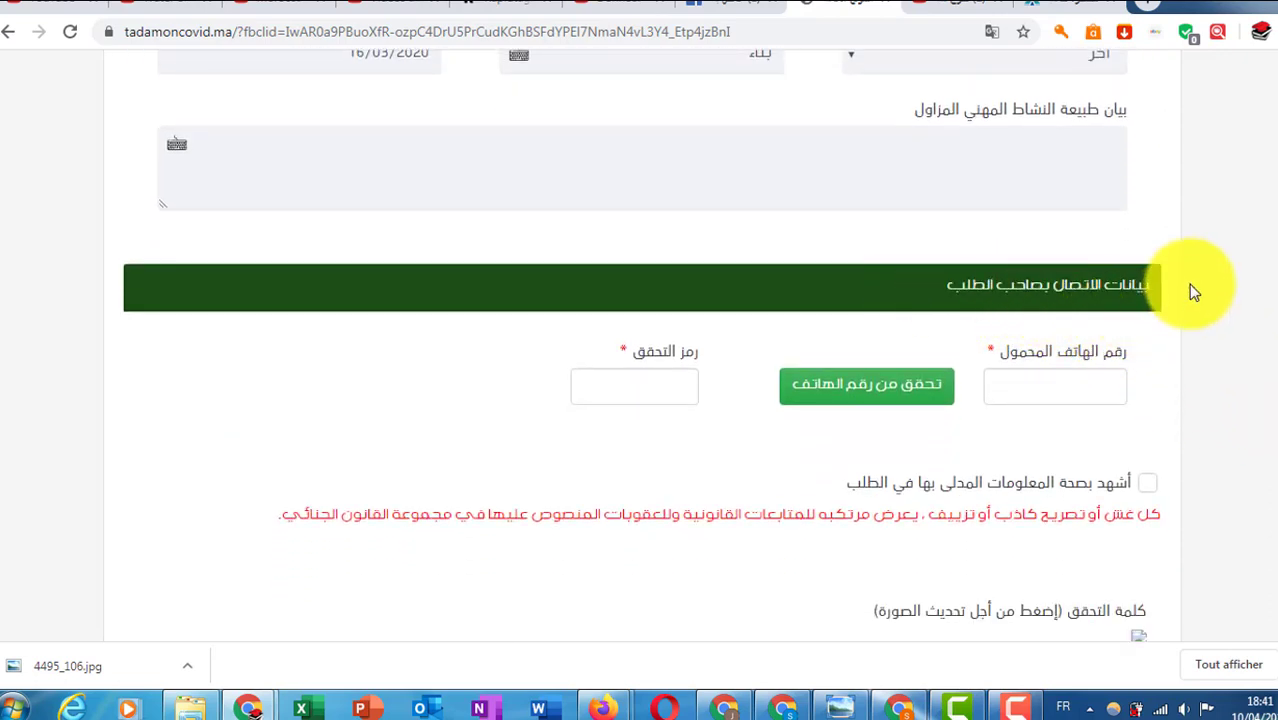
{"action": "scroll", "coordinate": [1272, 425], "scroll_direction": "down", "scroll_amount": 1}
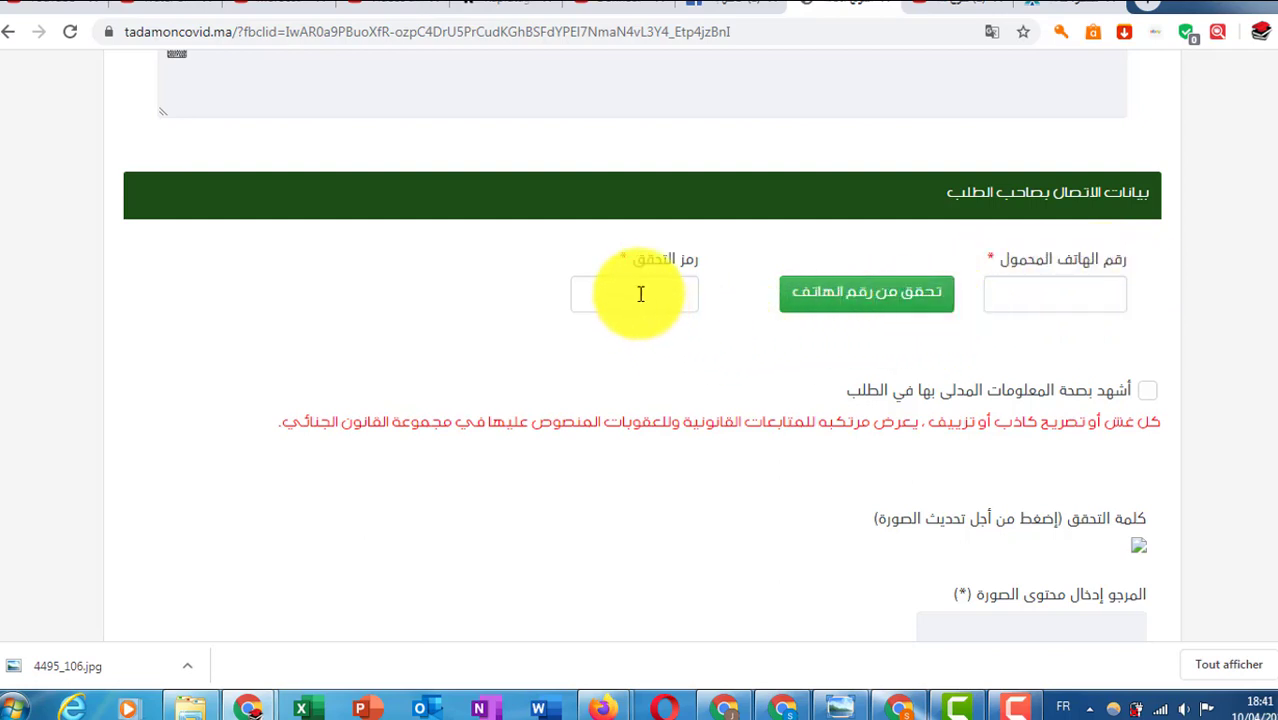
{"action": "left_click", "coordinate": [997, 302]}
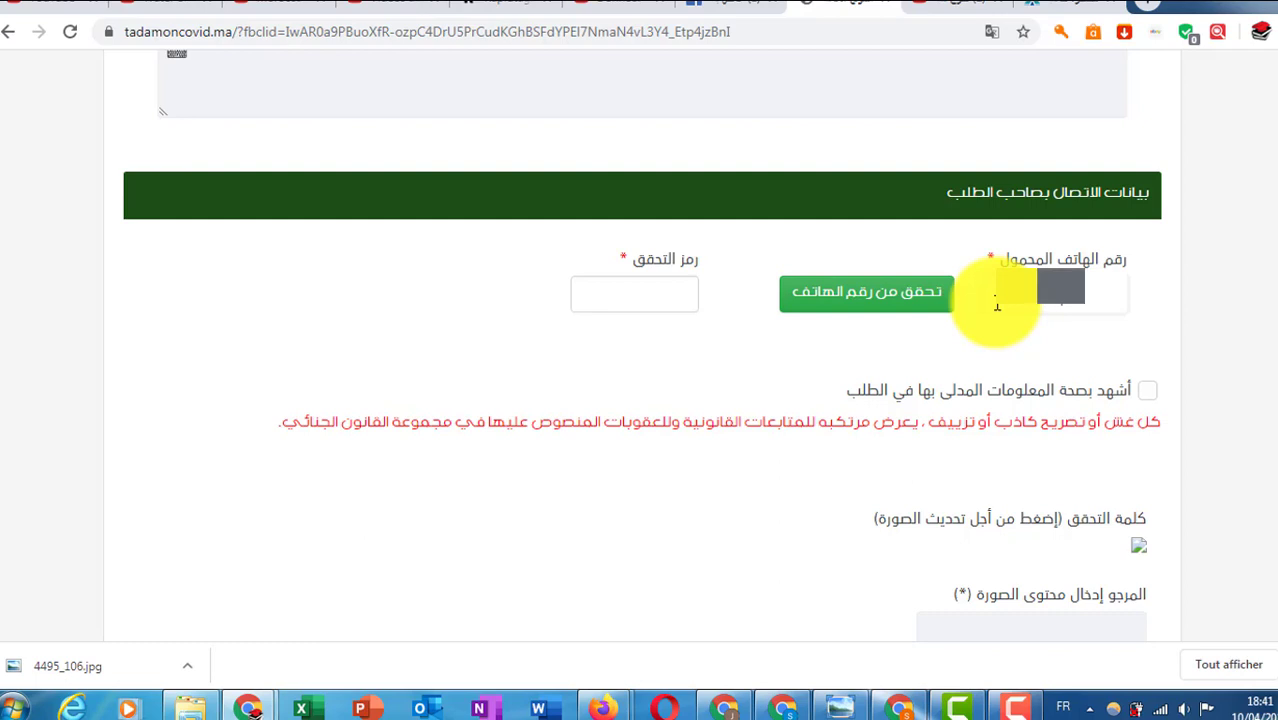
{"action": "left_click", "coordinate": [866, 300]}
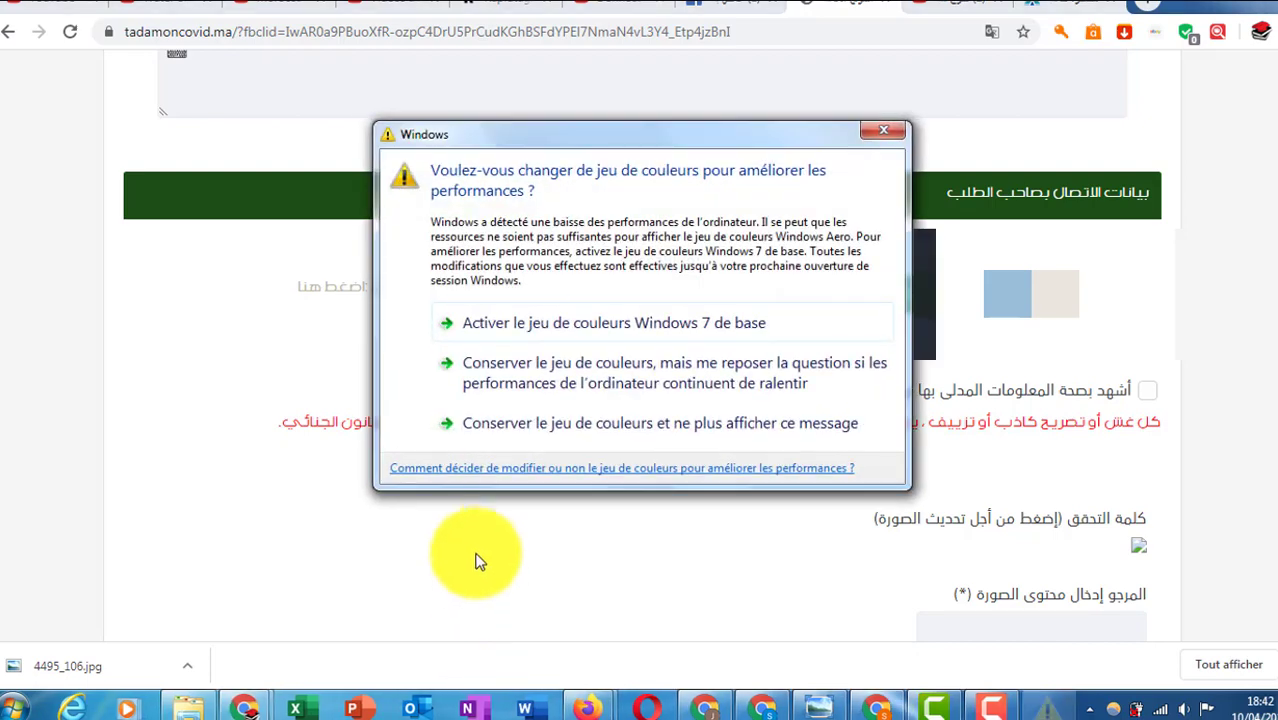
Step: Enter the received phone verification code (رمز التحقق) and certify that the information given in the application is accurate
{"action": "left_click", "coordinate": [628, 318]}
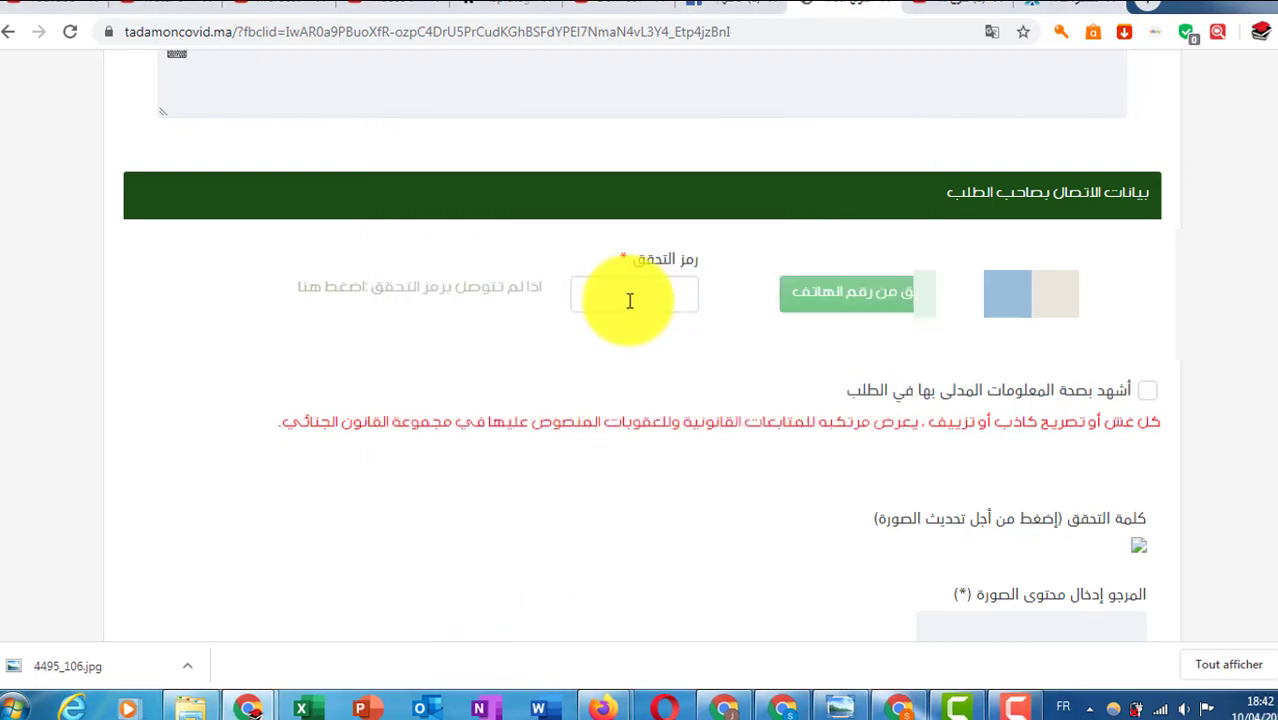
{"action": "scroll", "coordinate": [630, 300], "scroll_direction": "down", "scroll_amount": 1}
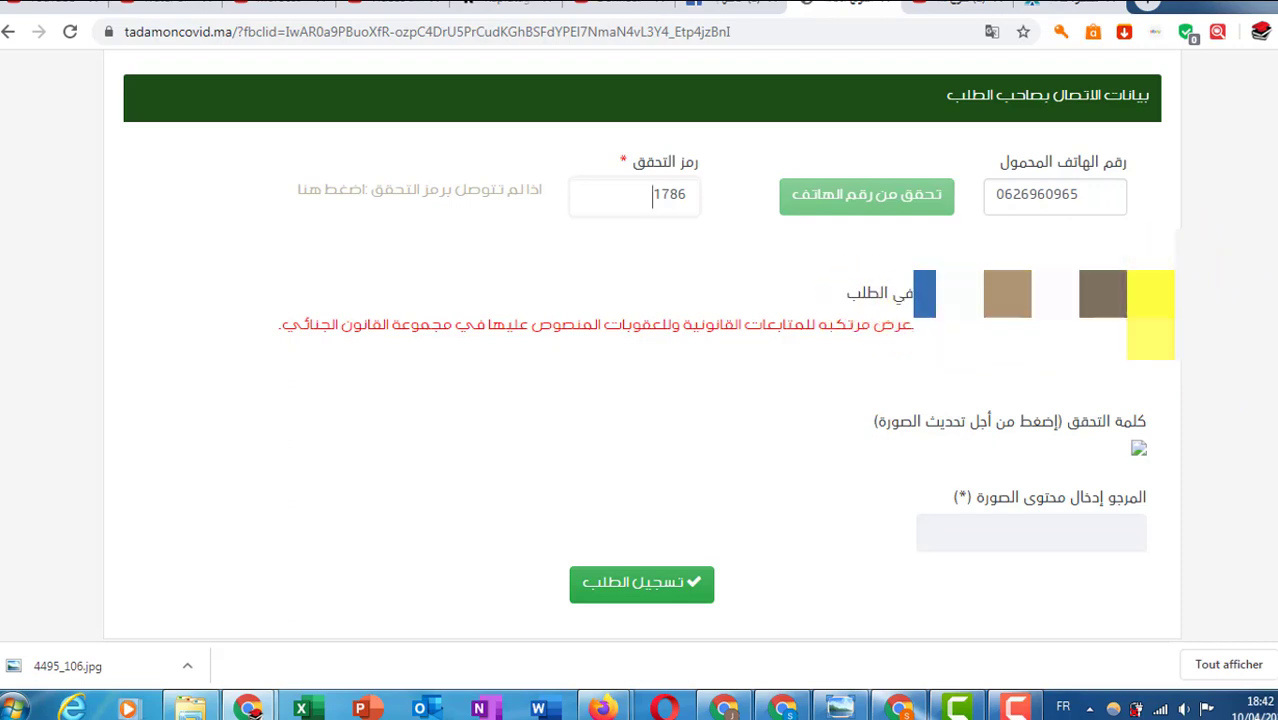
{"action": "left_click", "coordinate": [1147, 352]}
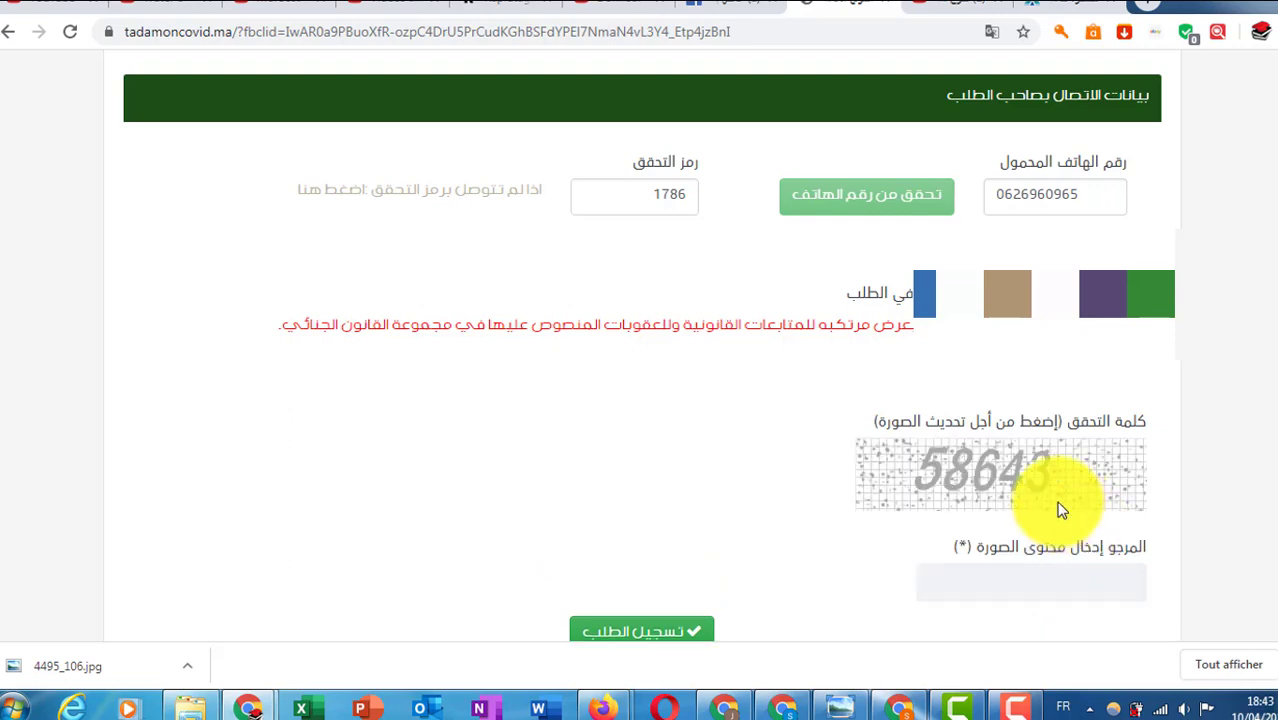
Step: Enter the captcha code shown in the verification image (كلمة التحقق) and dismiss the Windows colour scheme prompt
{"action": "left_click", "coordinate": [1044, 582]}
{"action": "type", "text": "58"}
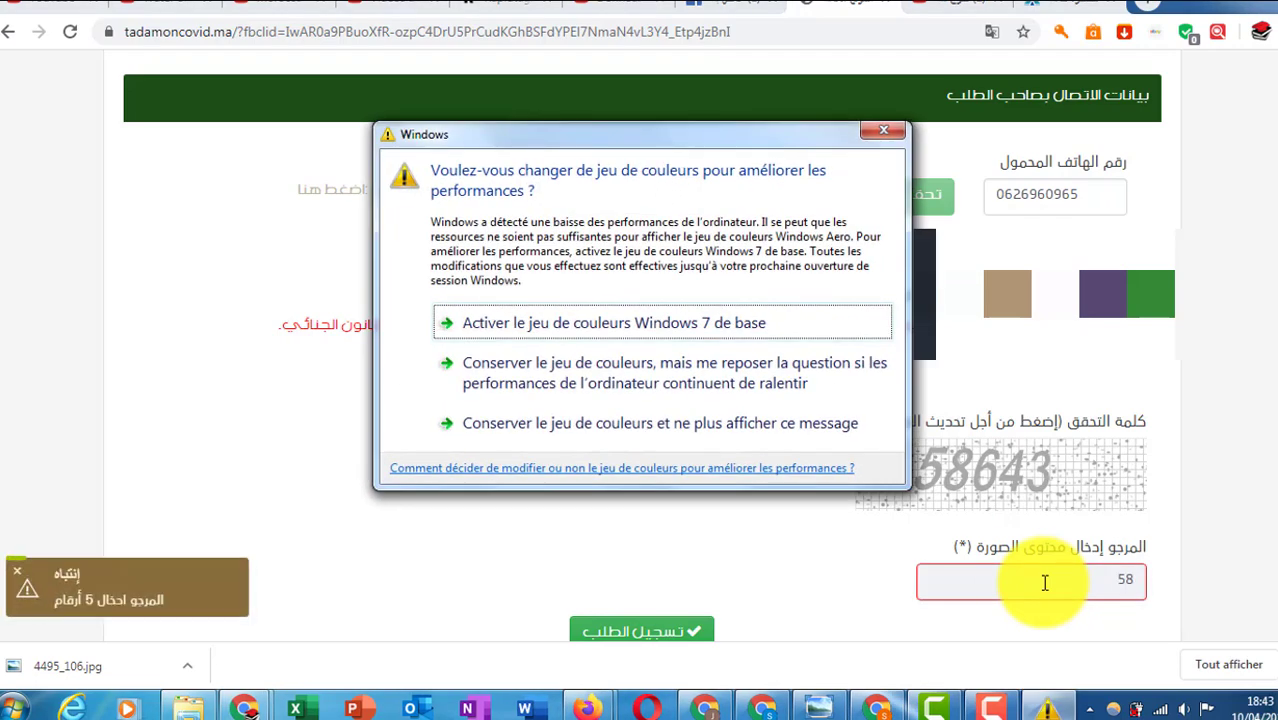
{"action": "left_click", "coordinate": [878, 130]}
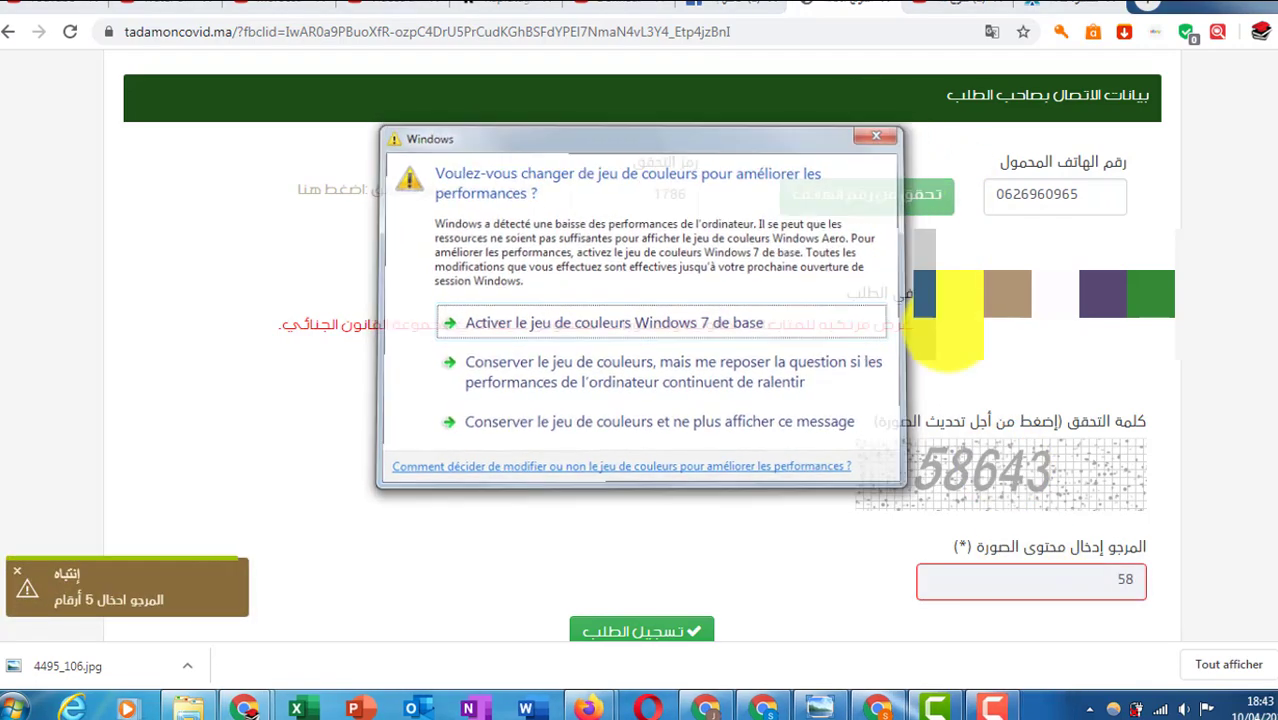
{"action": "type", "text": "643"}
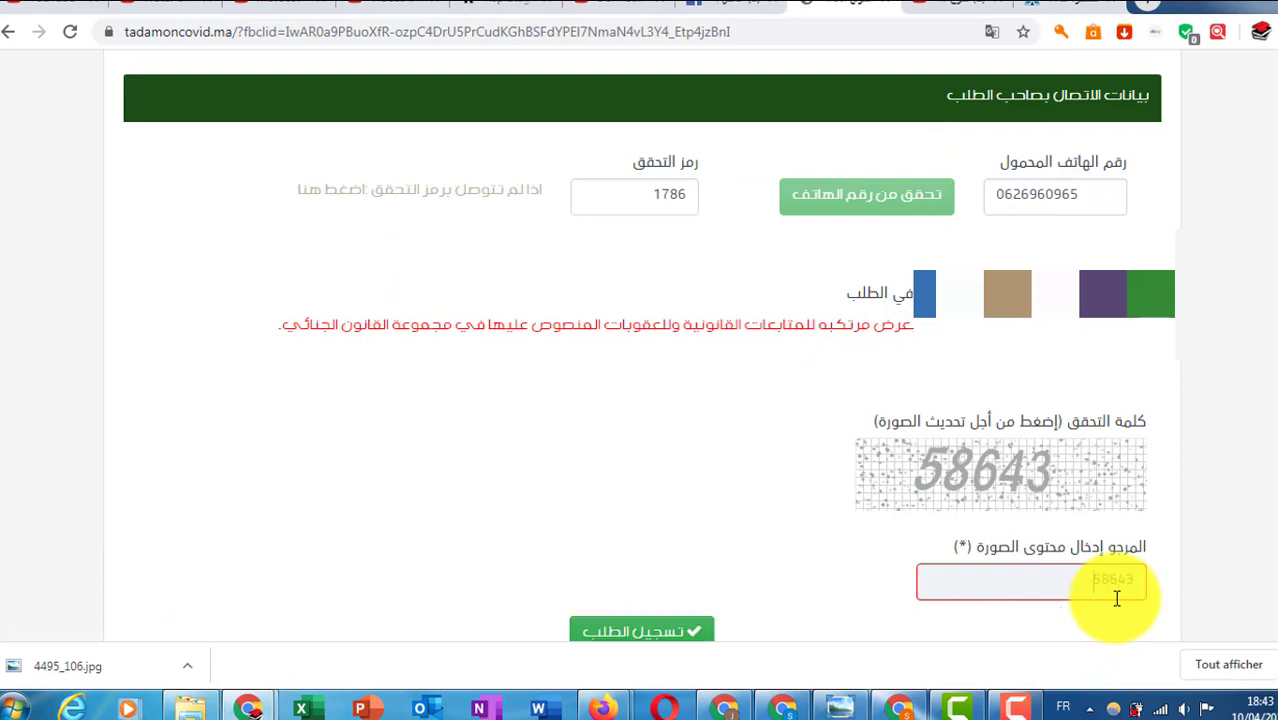
Step: Review the completed application, examining the personal, residence, occupation and contact sections for correctness
{"action": "scroll", "coordinate": [1000, 560], "scroll_direction": "down", "scroll_amount": 1}
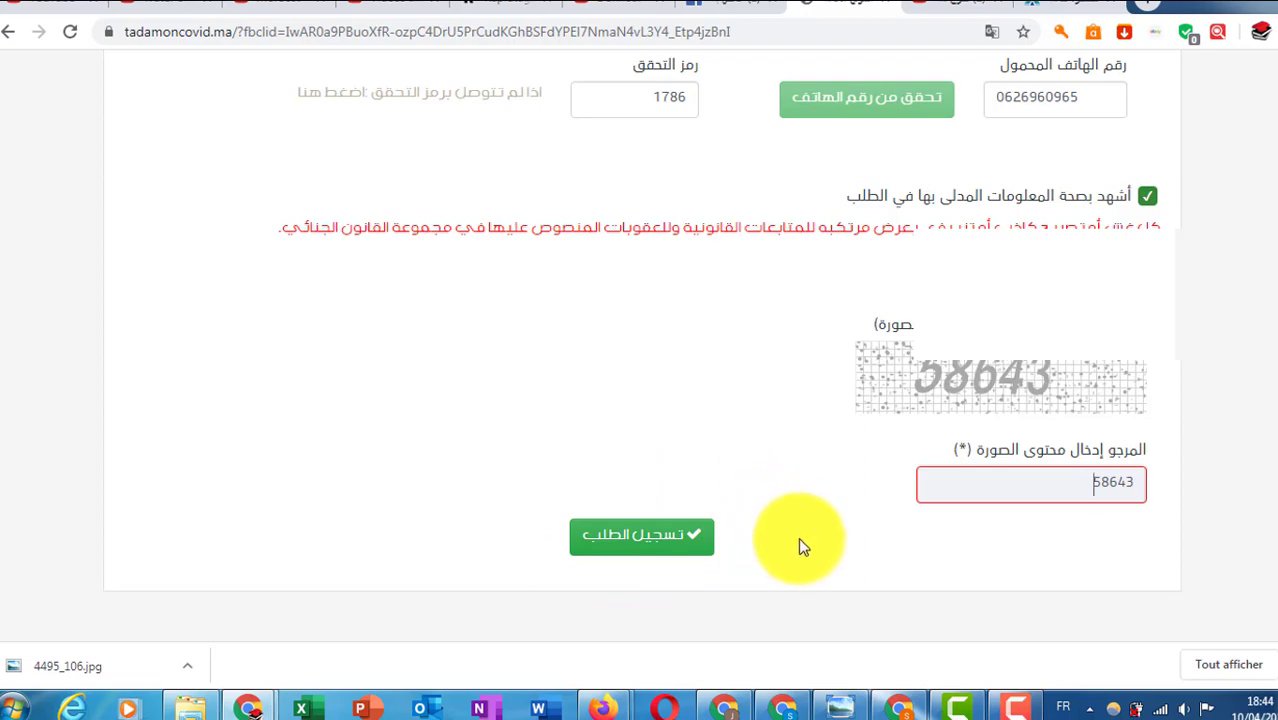
{"action": "scroll", "coordinate": [798, 537], "scroll_direction": "up", "scroll_amount": 6}
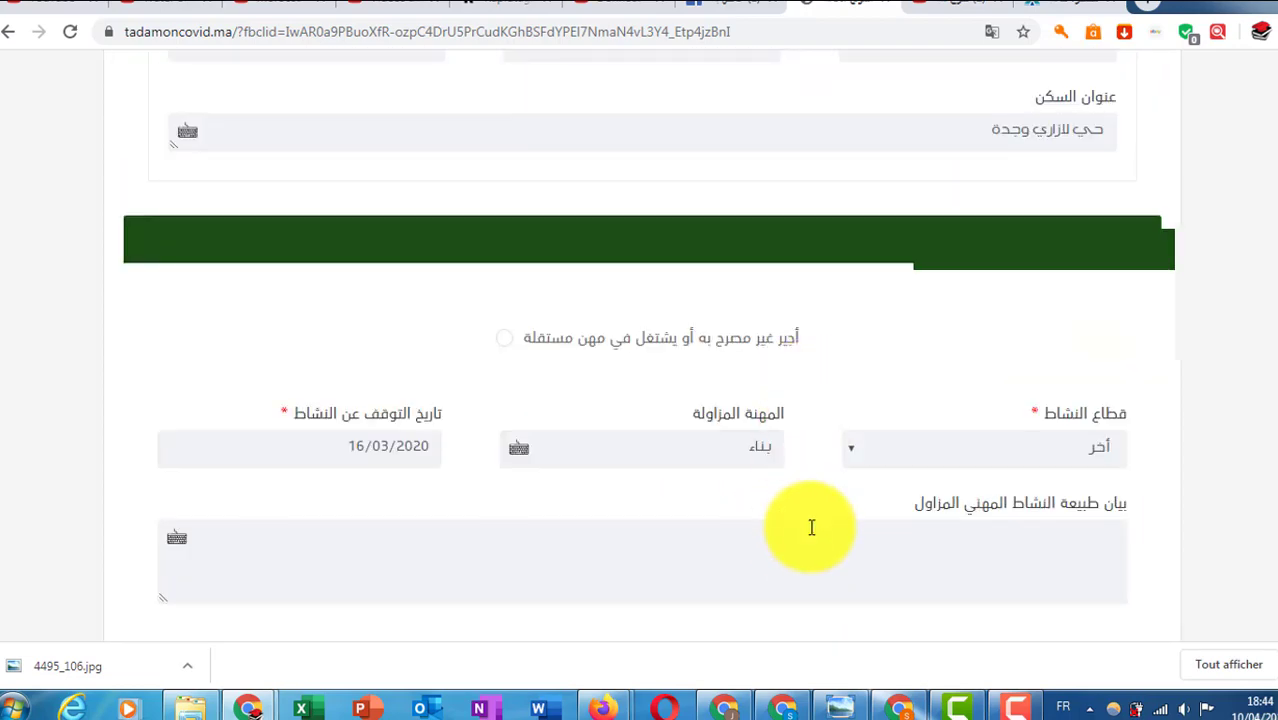
{"action": "scroll", "coordinate": [810, 525], "scroll_direction": "up", "scroll_amount": 3}
{"action": "scroll", "coordinate": [811, 527], "scroll_direction": "up", "scroll_amount": 4}
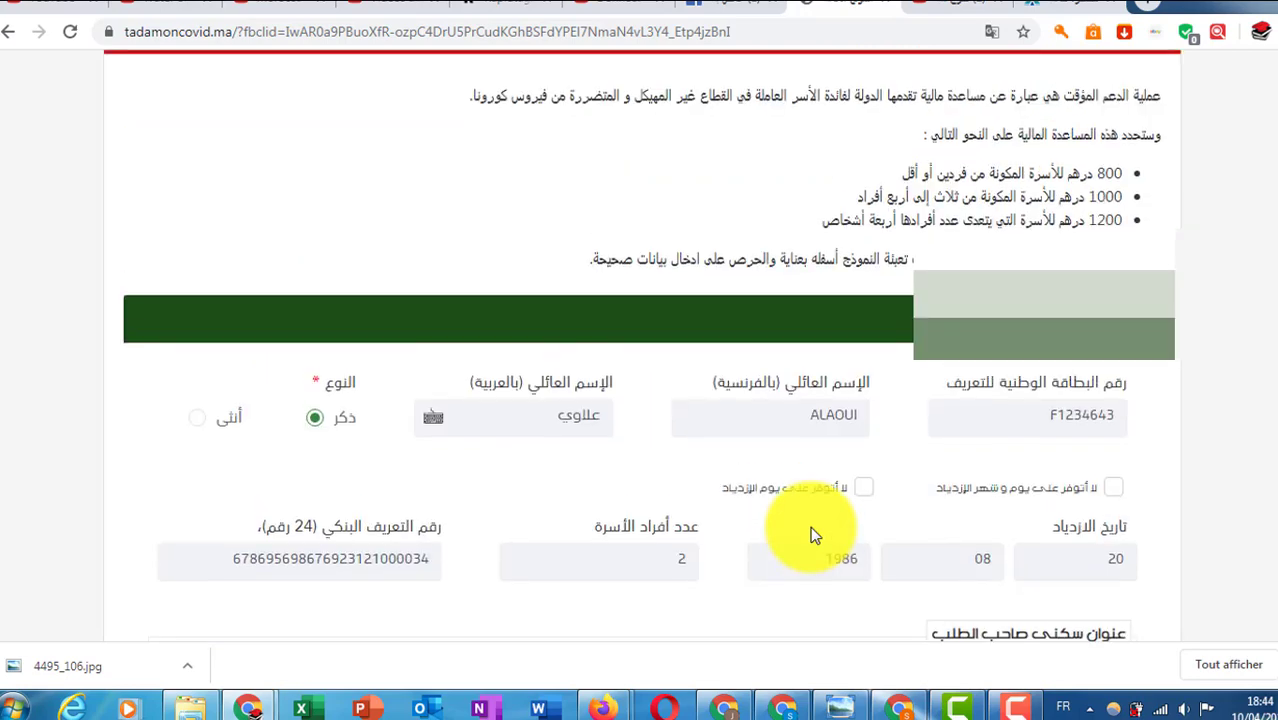
{"action": "scroll", "coordinate": [810, 526], "scroll_direction": "up", "scroll_amount": 3}
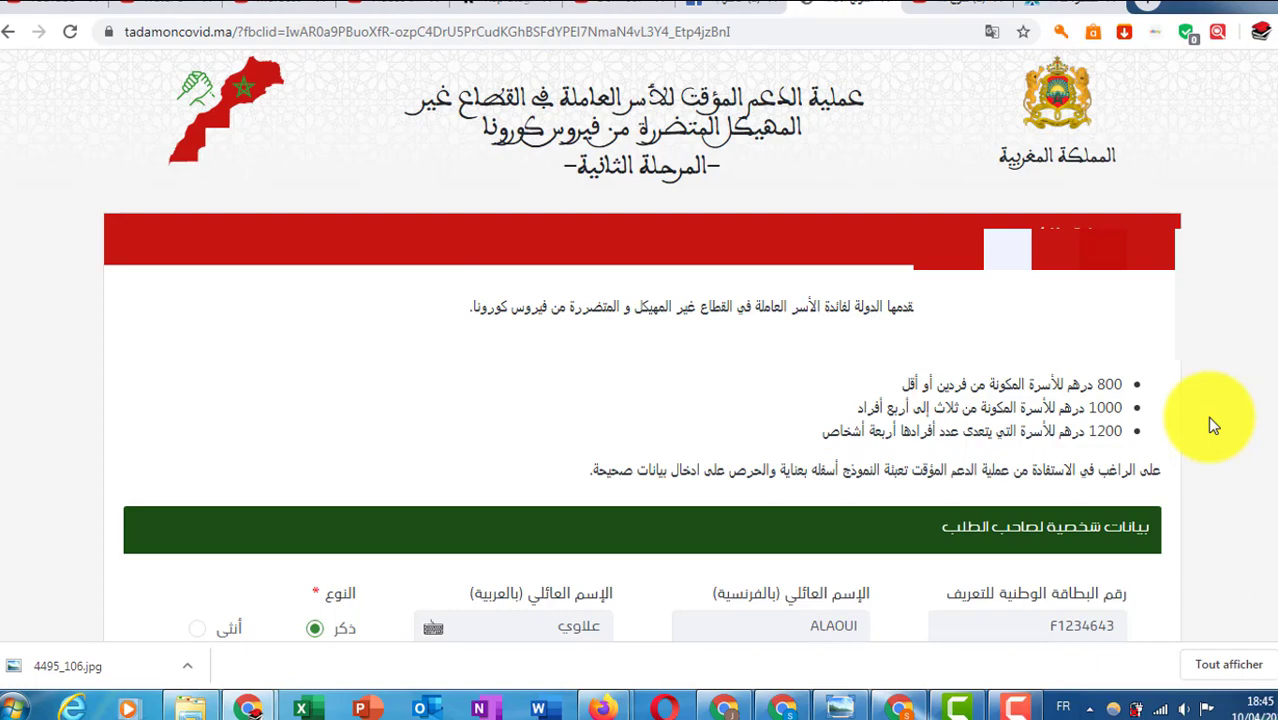
{"action": "scroll", "coordinate": [1207, 416], "scroll_direction": "down", "scroll_amount": 7}
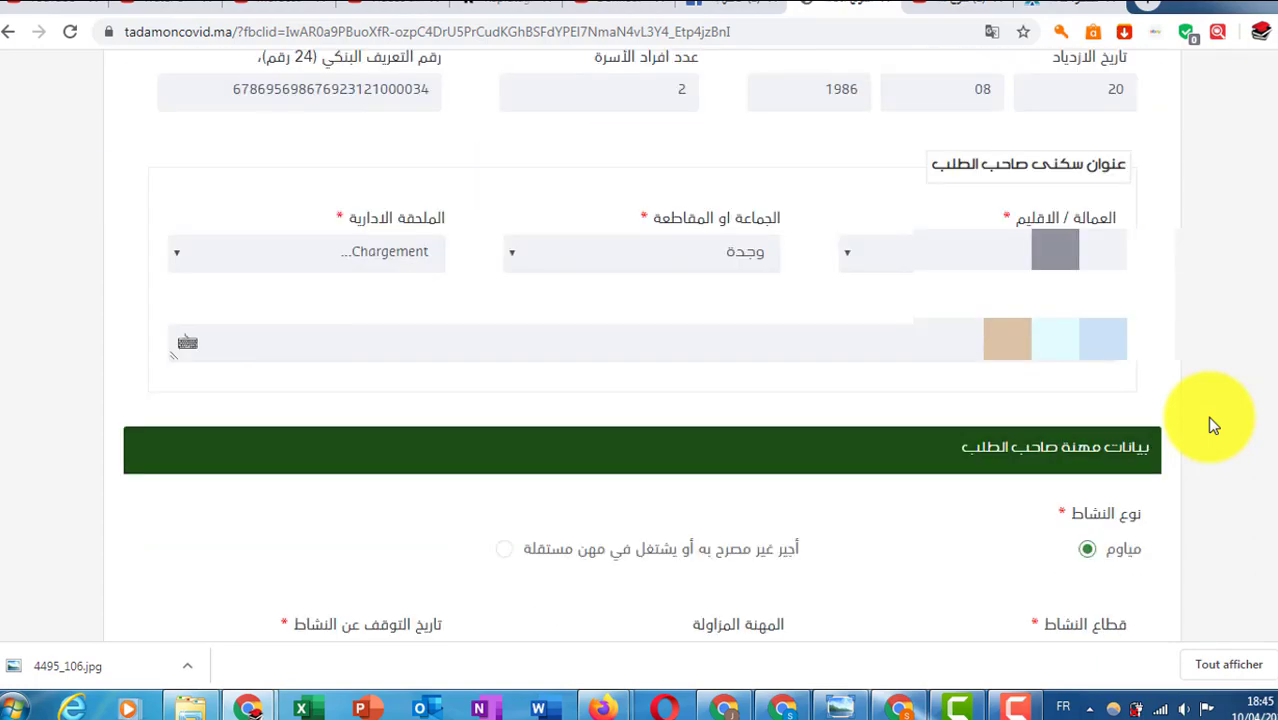
{"action": "scroll", "coordinate": [1207, 416], "scroll_direction": "down", "scroll_amount": 10}
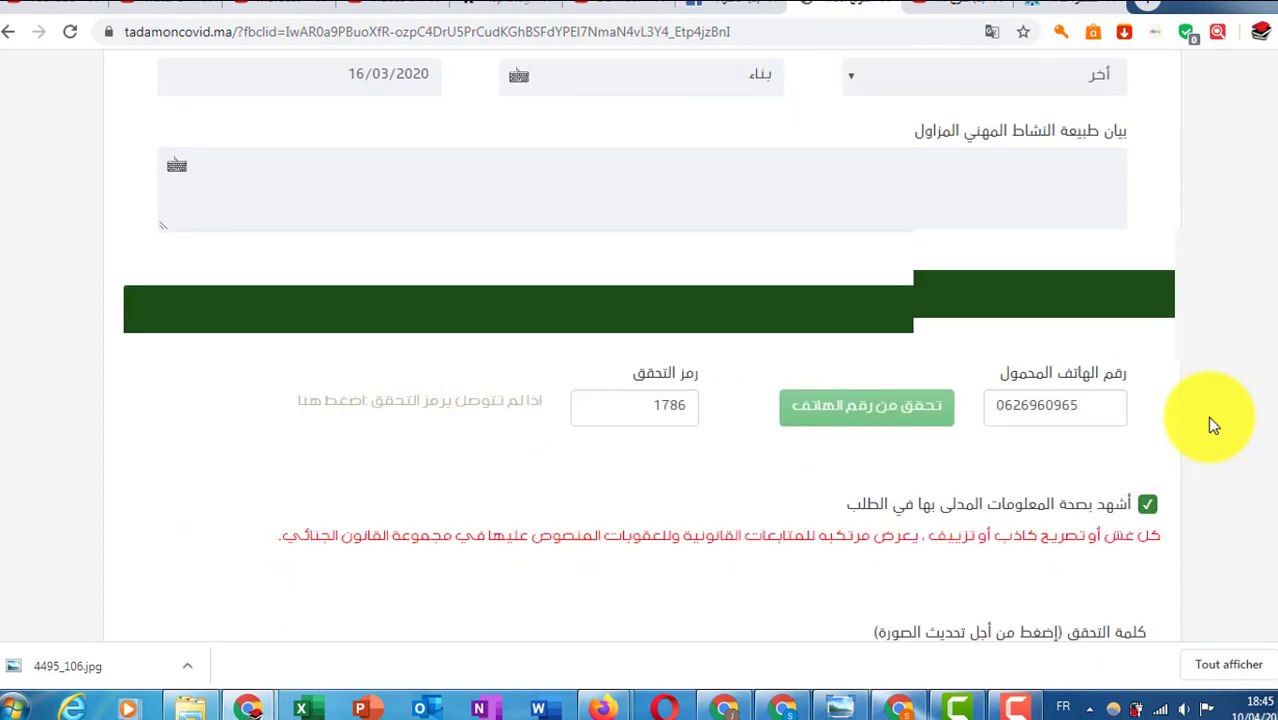